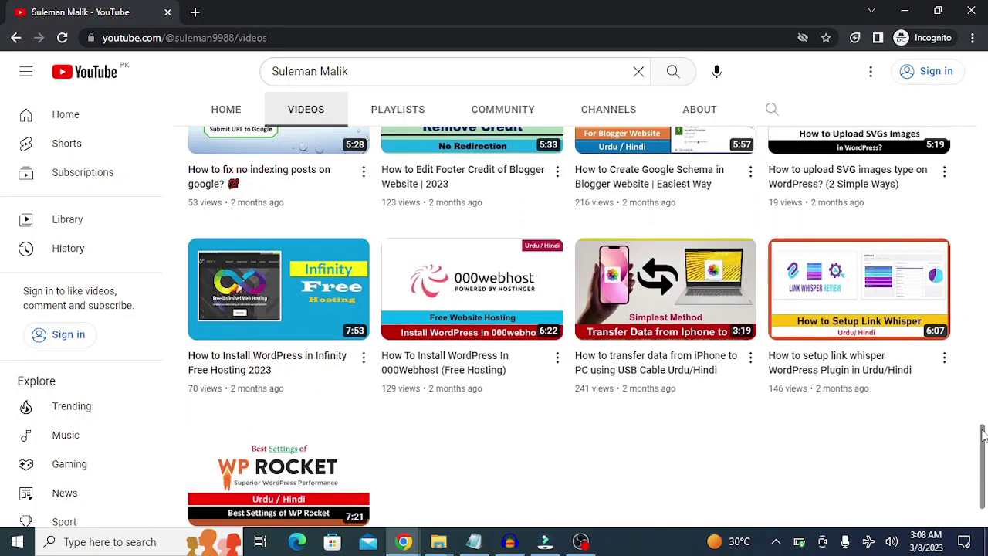
left_click_drag(982, 435, 983, 57)
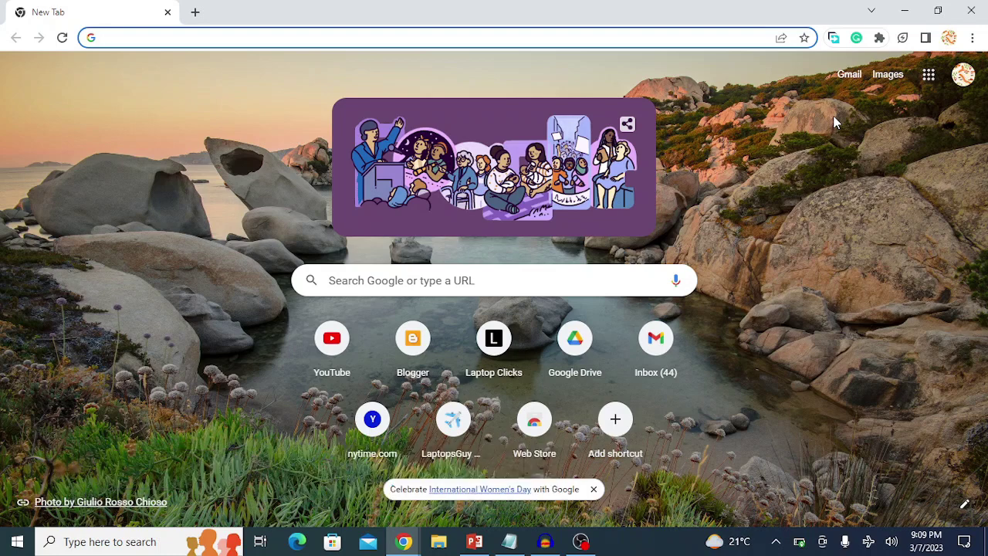
Start creating an additional Google Account for personal use and submit the form with its name and login details
left_click(959, 83)
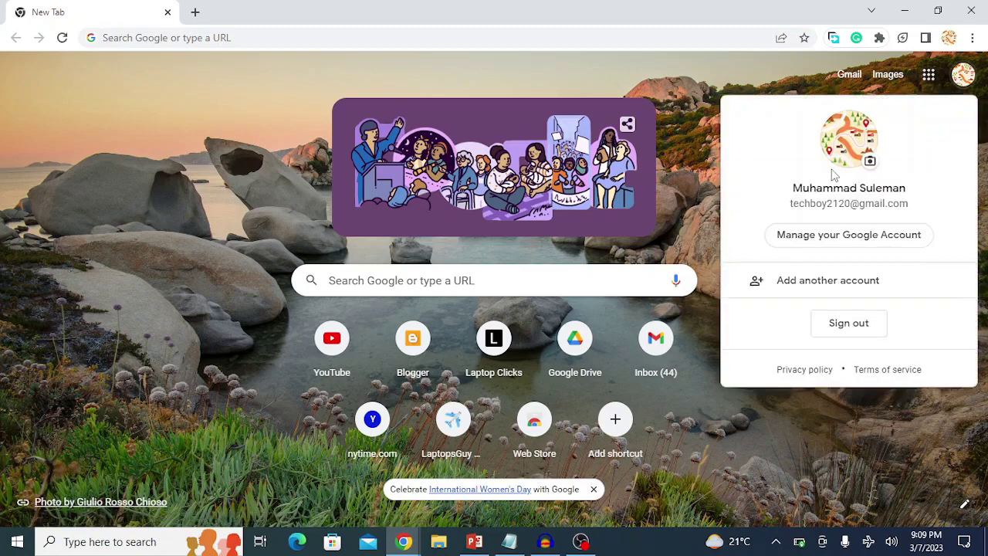
left_click(839, 287)
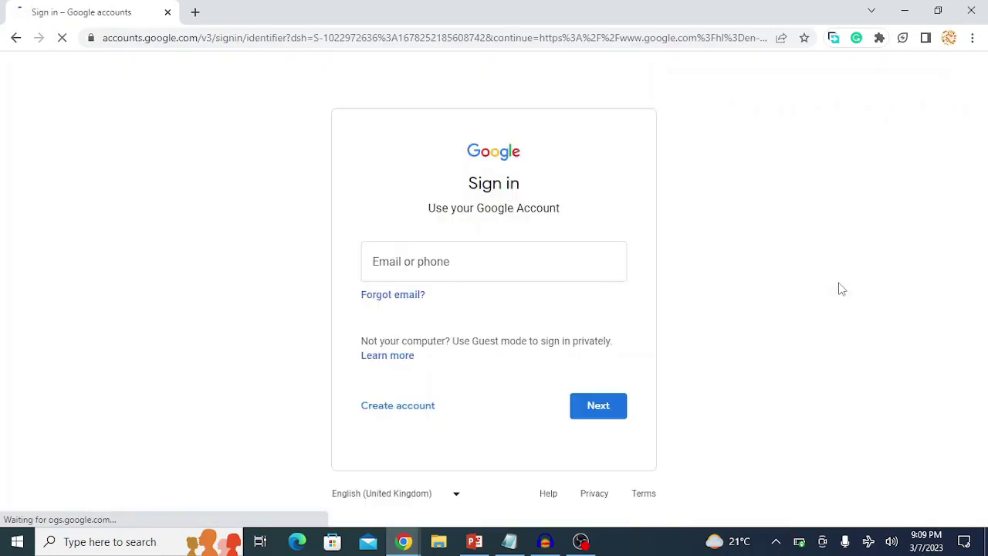
left_click(410, 413)
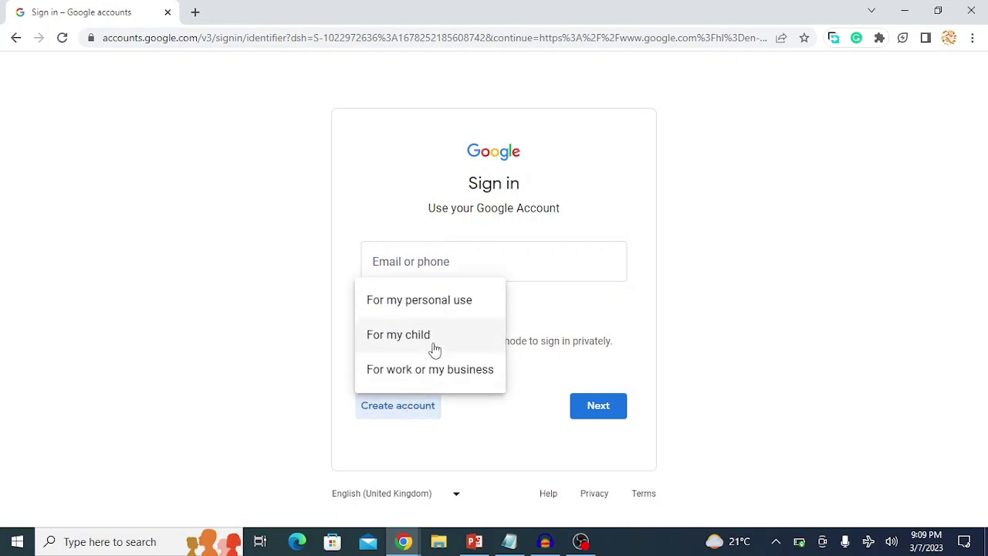
left_click(413, 305)
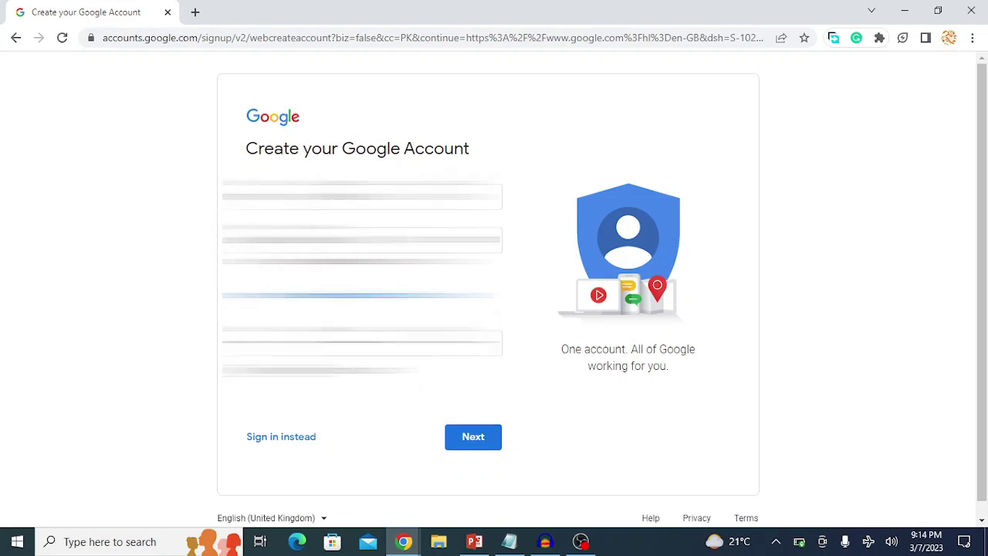
left_click(474, 442)
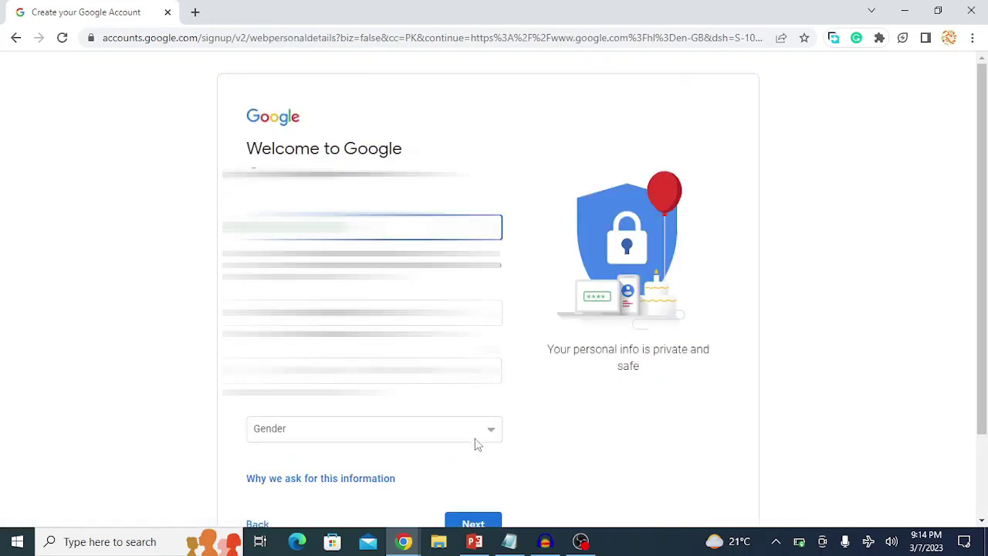
Set the new account's gender to Male, fill in the date of birth and submit the personal details
scroll(270, 193, "down", 1)
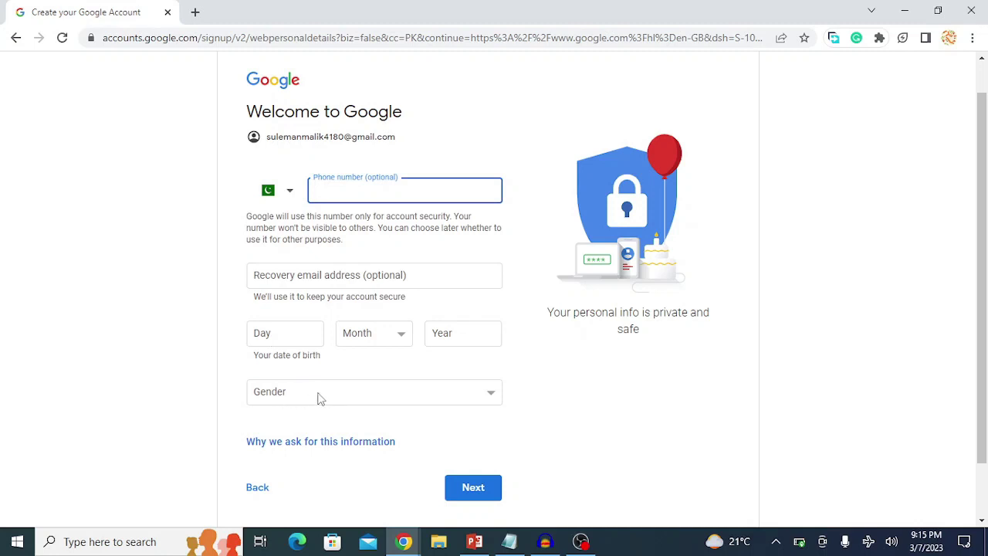
left_click(343, 395)
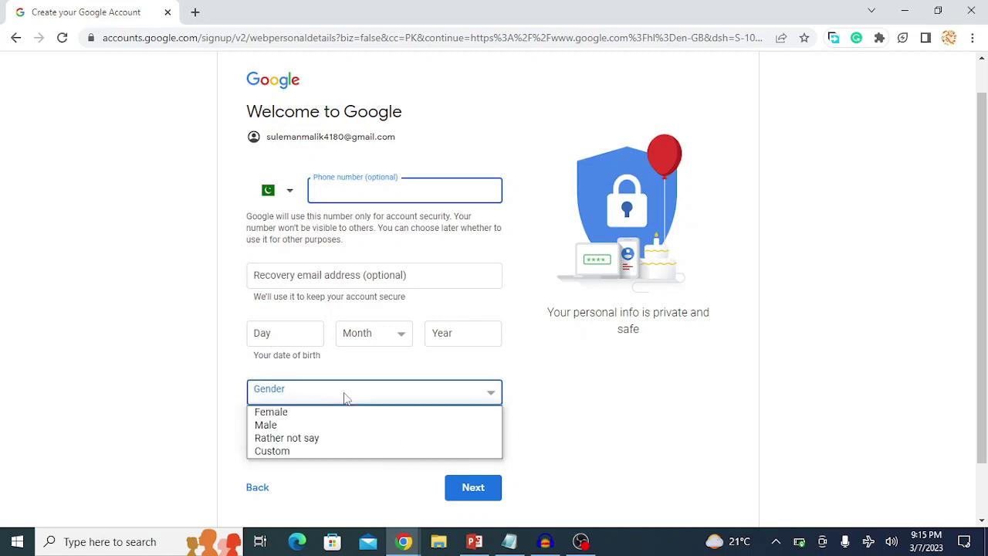
left_click(323, 427)
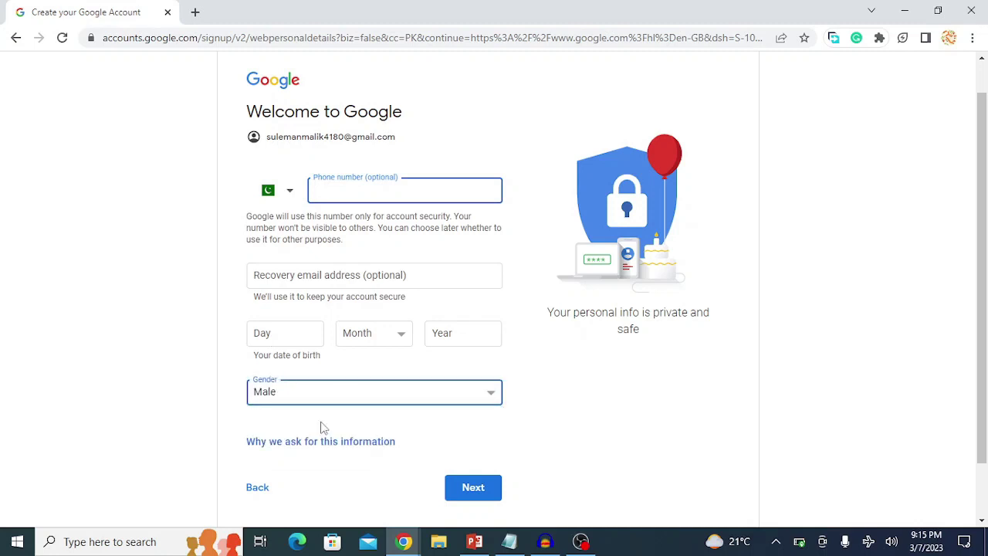
left_click(286, 324)
key("Return")
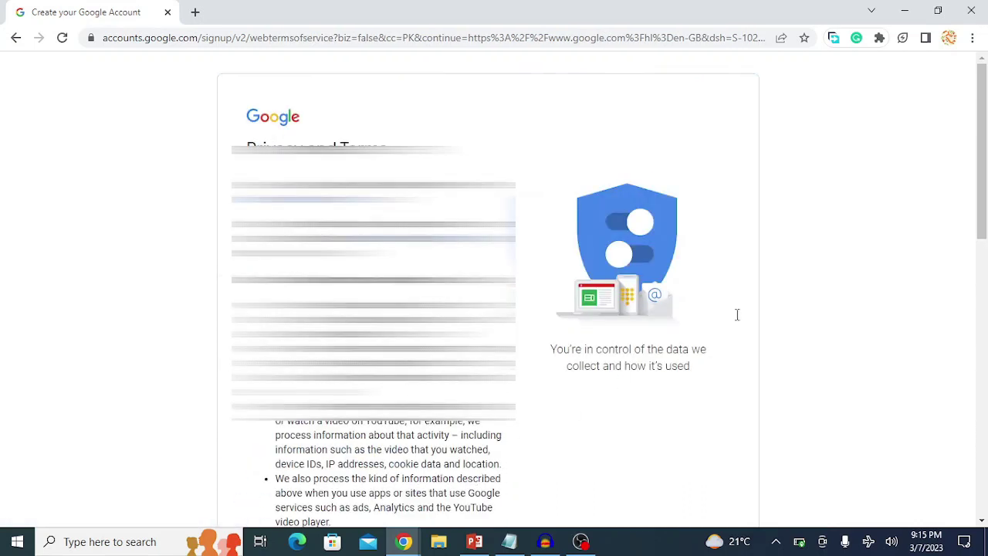
Agree to Google's Privacy and Terms and confirm the creation of the new account
left_click_drag(984, 155, 985, 447)
left_click(454, 437)
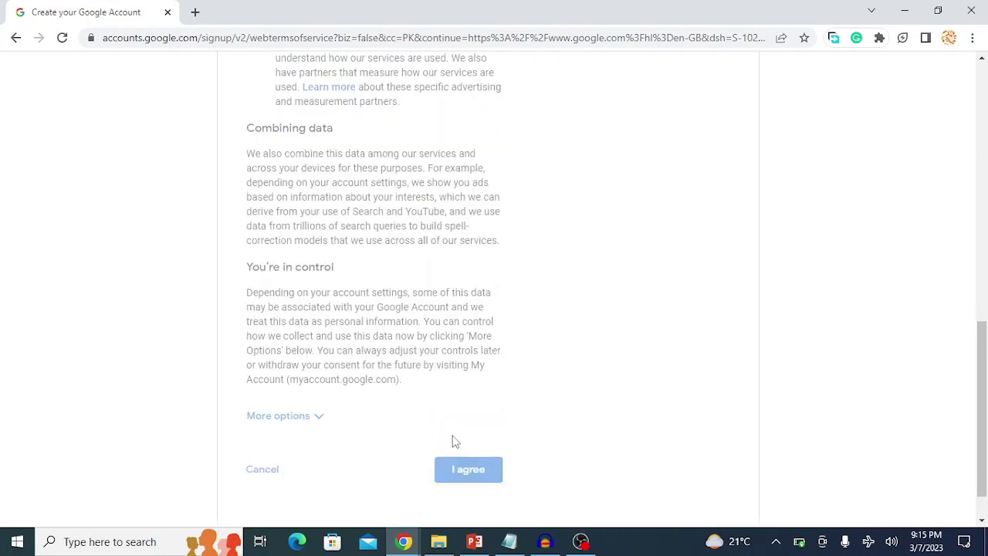
left_click(691, 302)
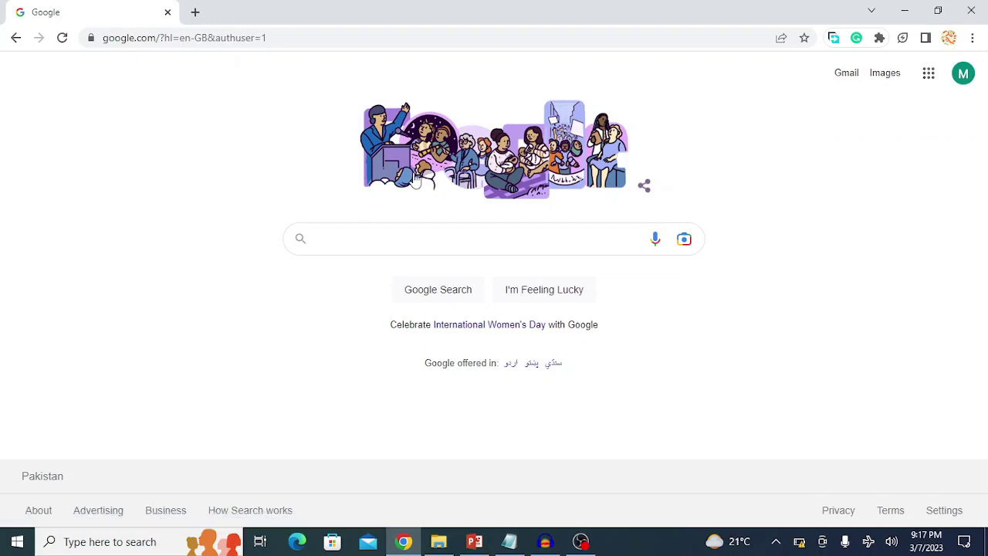
Open youtube.com in a new browser tab and close the Google homepage tab
left_click(195, 11)
type("youtube.com")
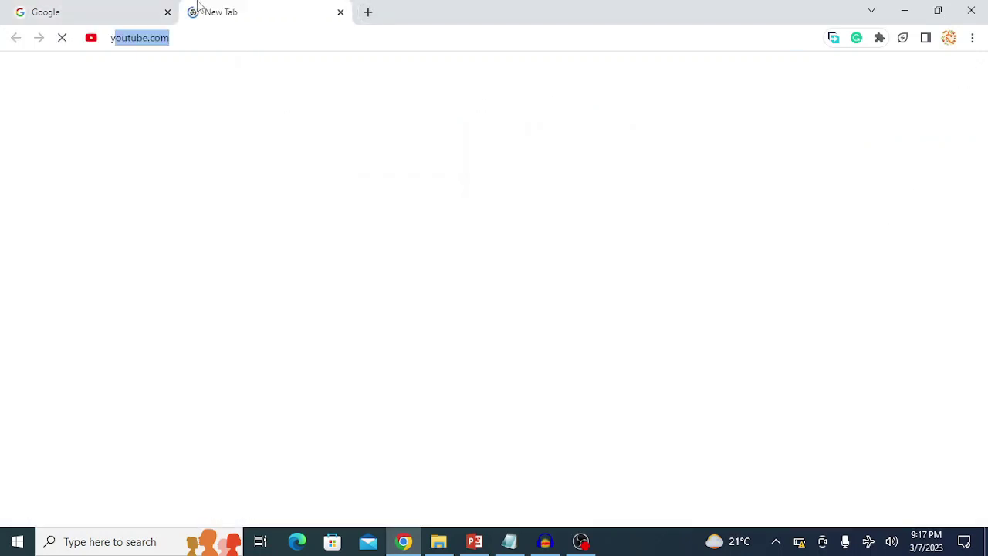
key("Return")
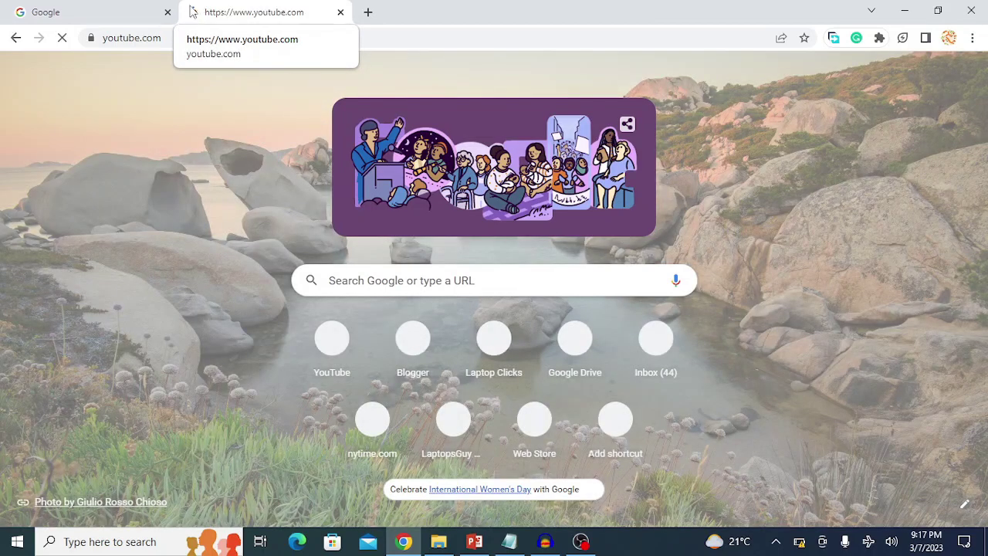
left_click(167, 13)
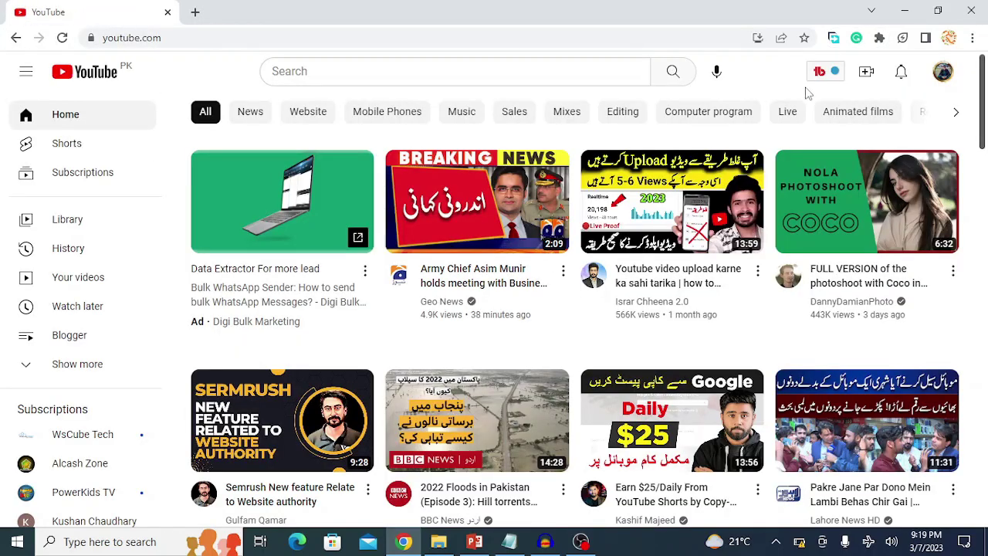
Sign out of the current YouTube account and sign in with the newly created Google account, entering its password
left_click(943, 72)
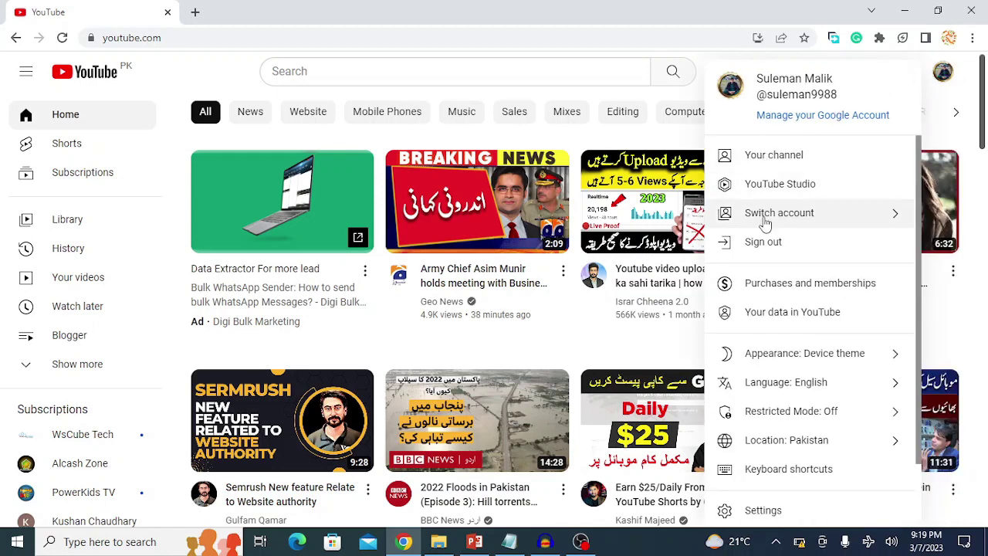
left_click(765, 243)
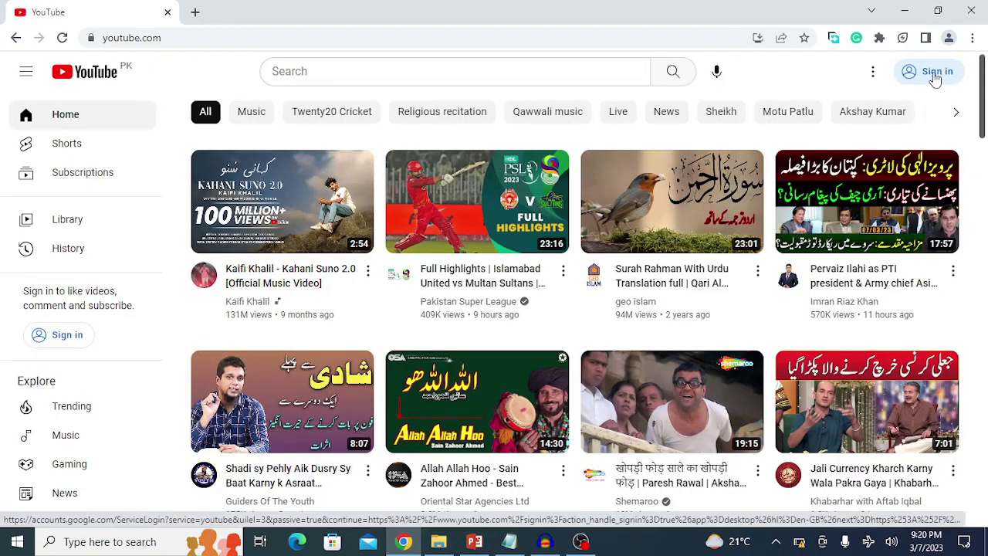
left_click(934, 76)
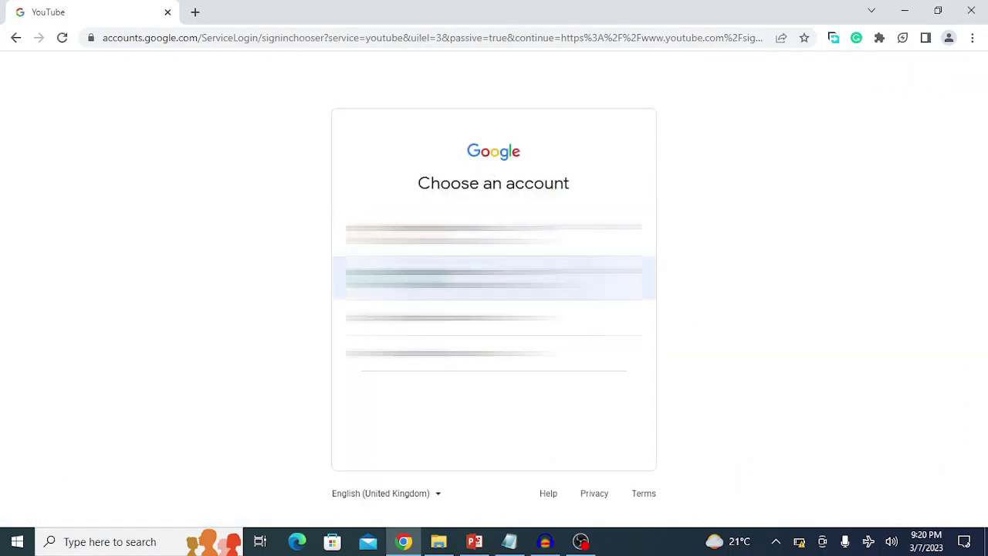
left_click(494, 278)
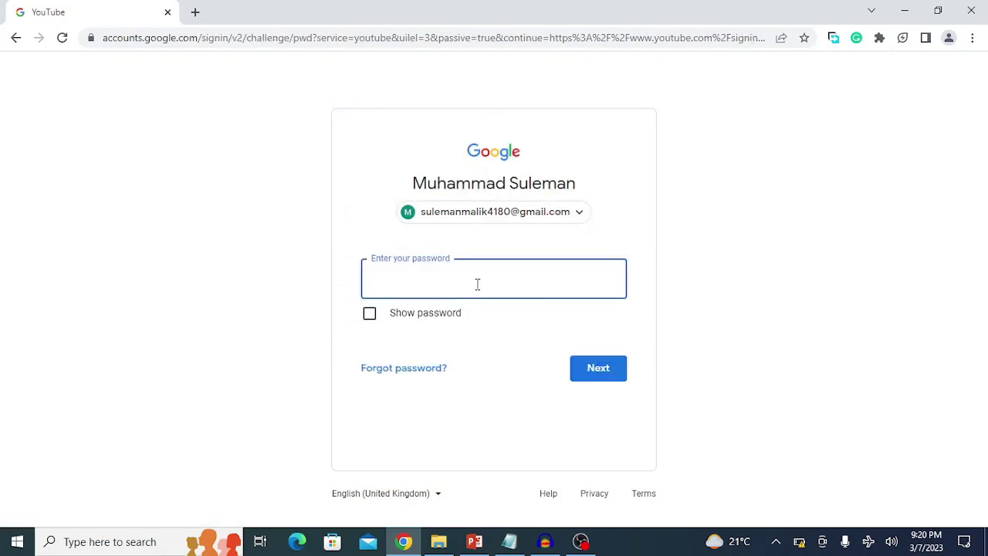
key("ctrl+v")
left_click(599, 369)
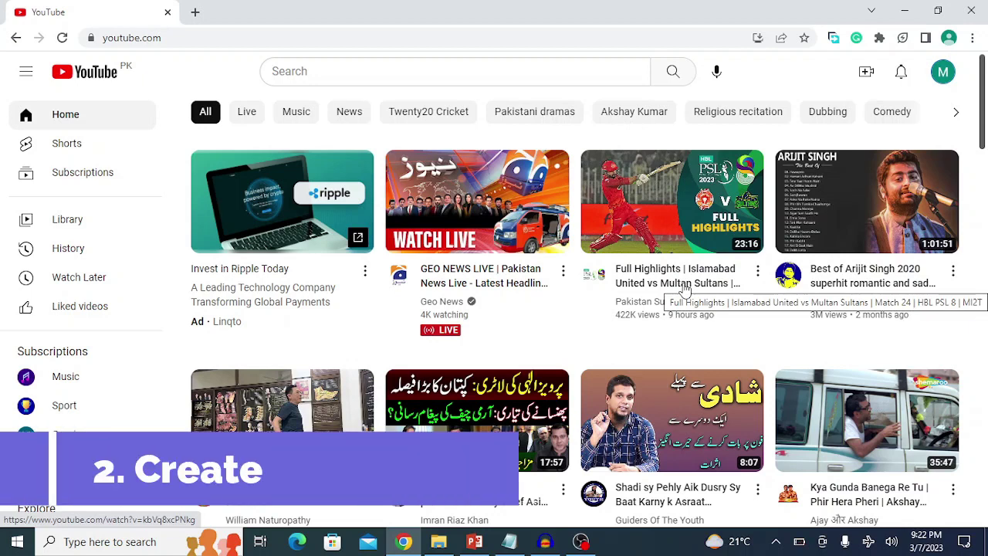
Create a YouTube channel for the new account with the channel name Tech boy
left_click(946, 79)
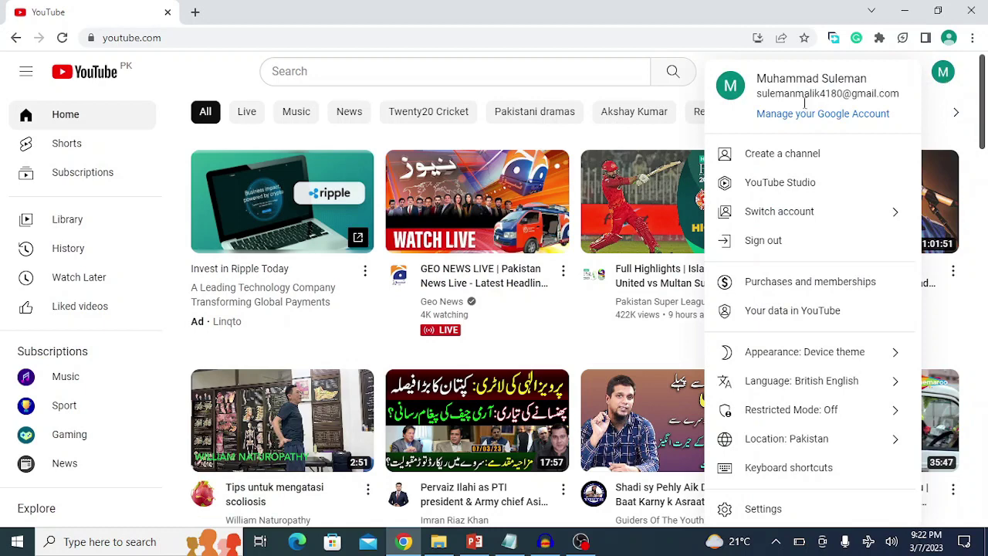
left_click(801, 167)
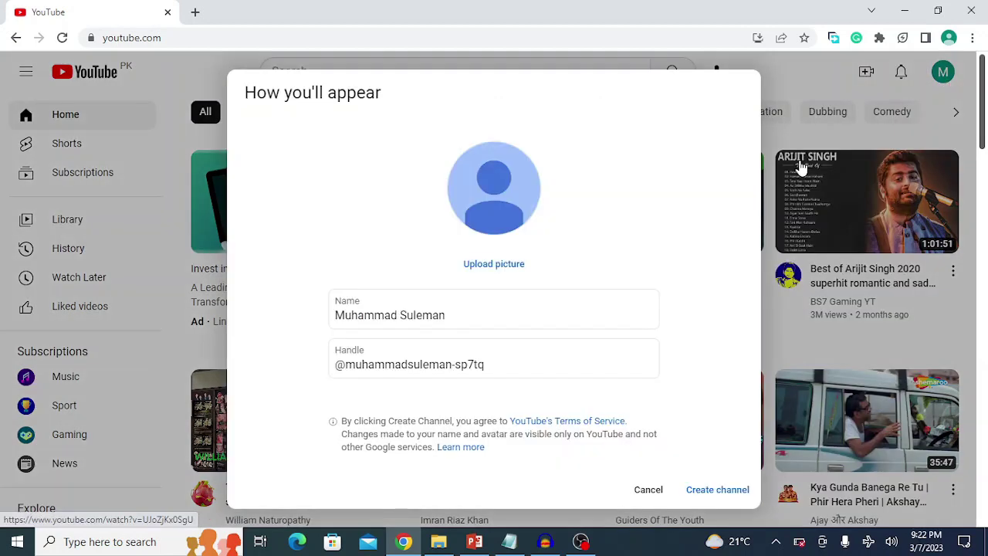
left_click(456, 316)
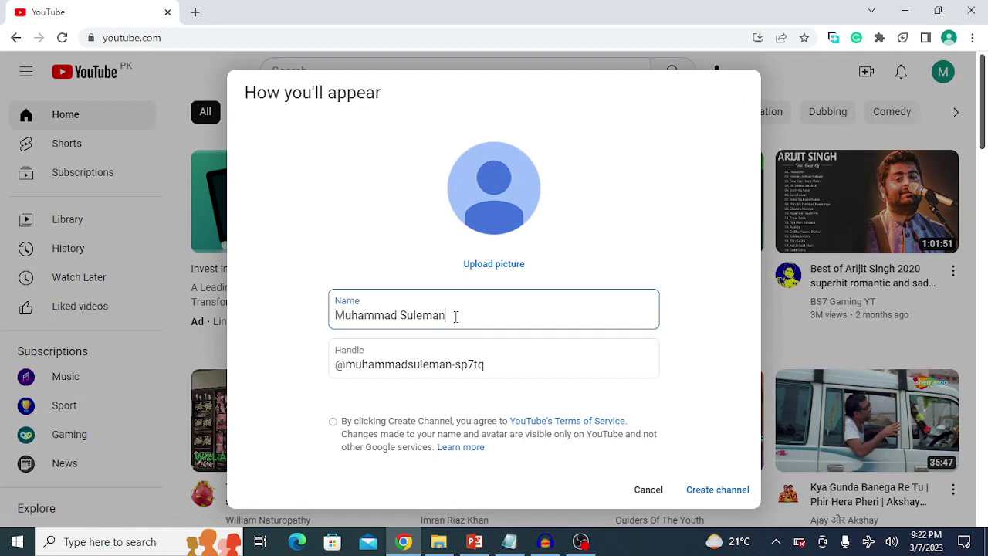
key("ctrl+a")
key("BackSpace")
type("Tech")
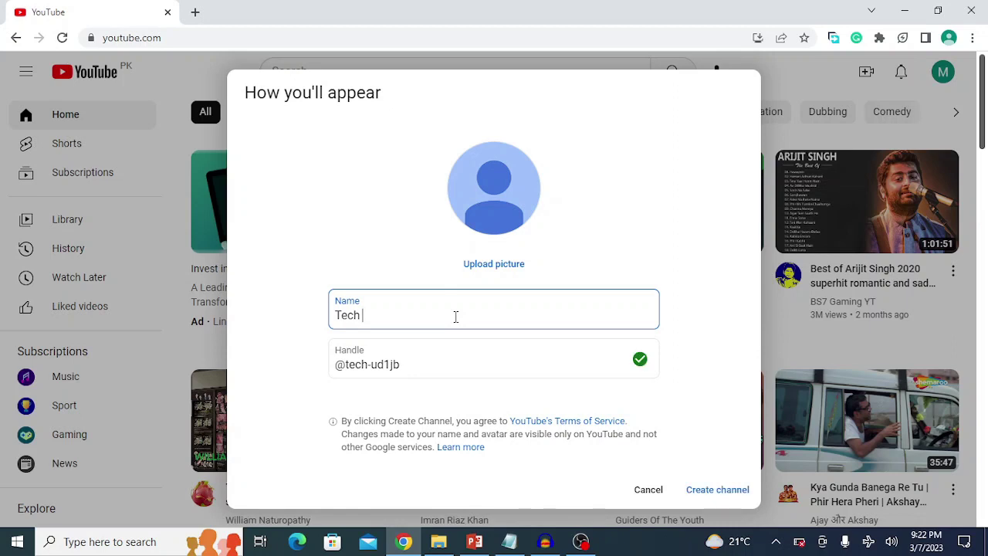
type("boy")
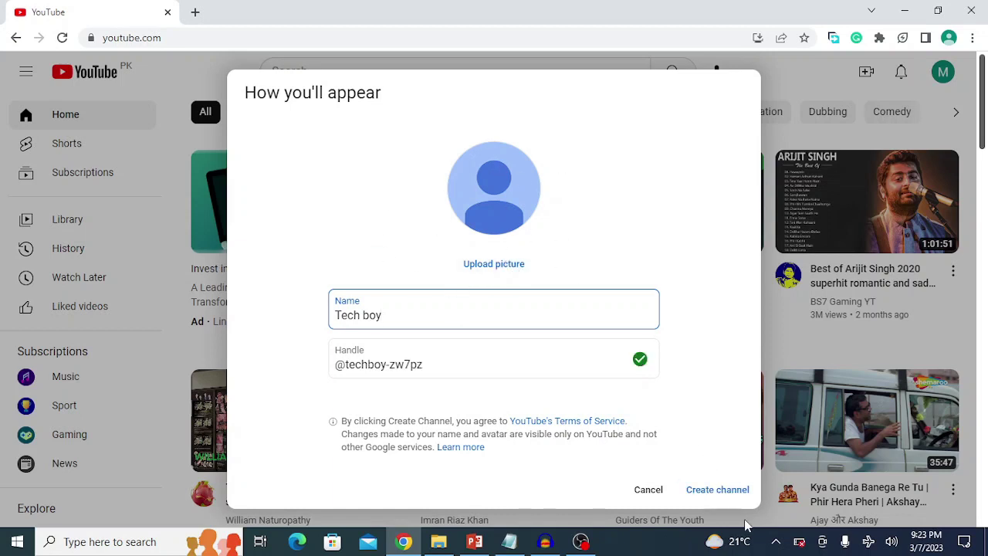
left_click(721, 487)
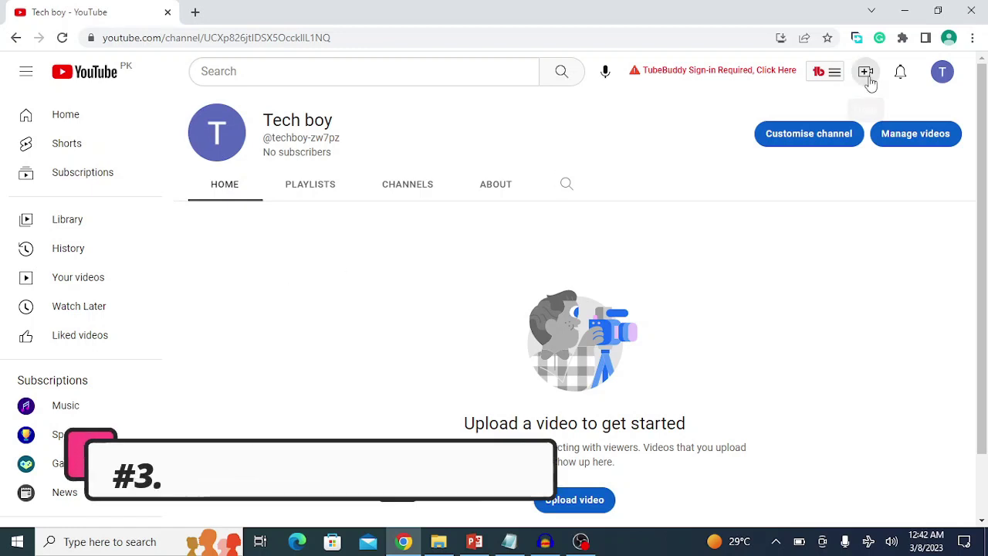
Open the Security settings of the Google Account from the browser profile
left_click(950, 39)
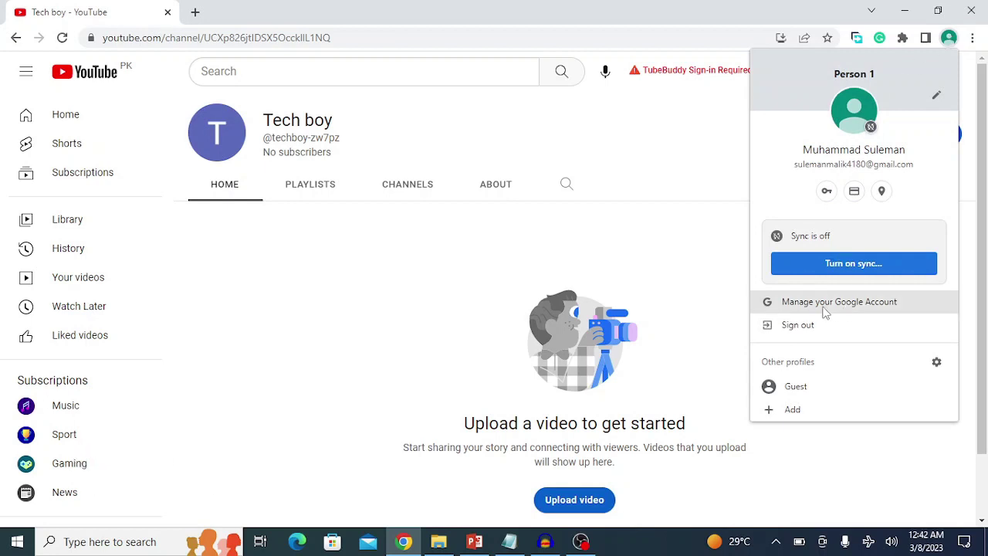
left_click(865, 313)
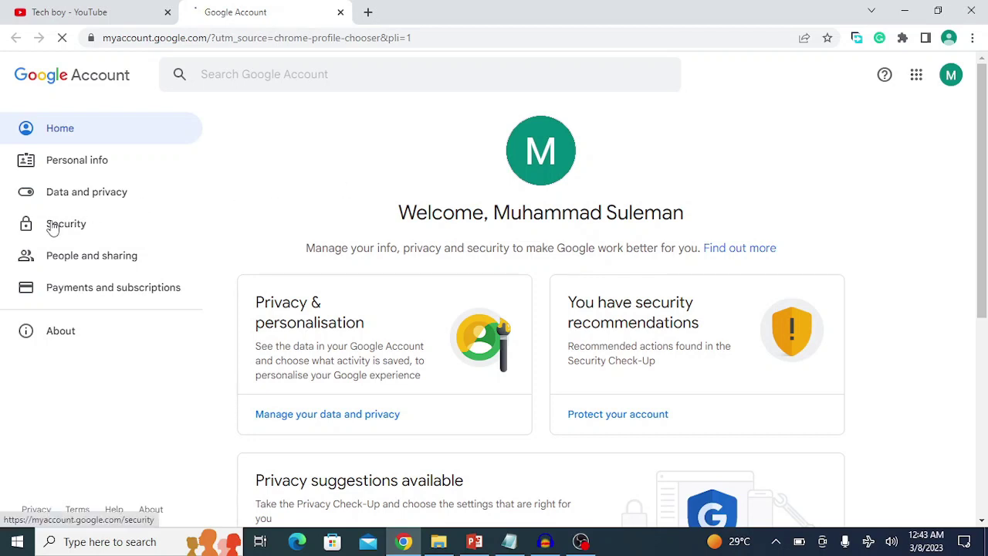
left_click(48, 223)
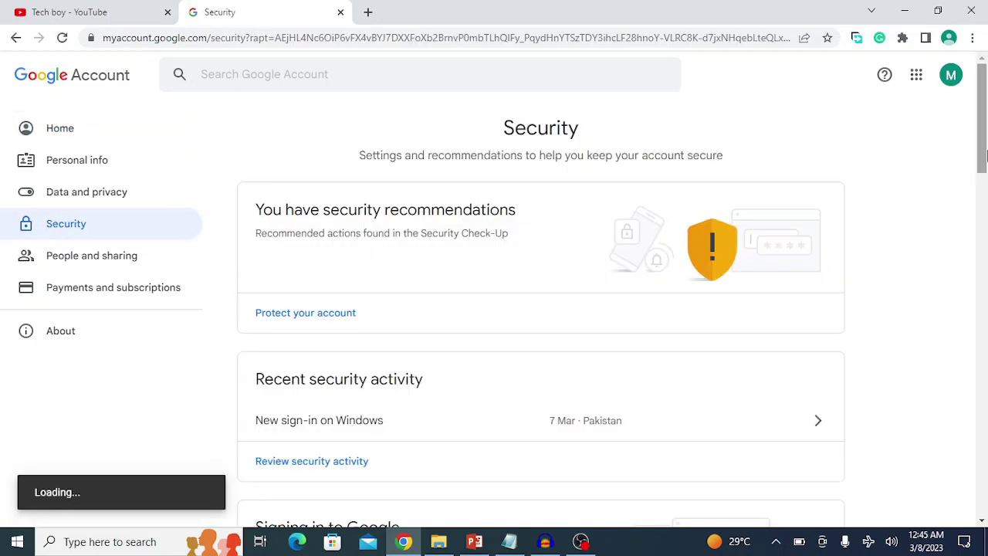
Start setting up 2-Step Verification for signing in to Google
left_click_drag(986, 157, 985, 209)
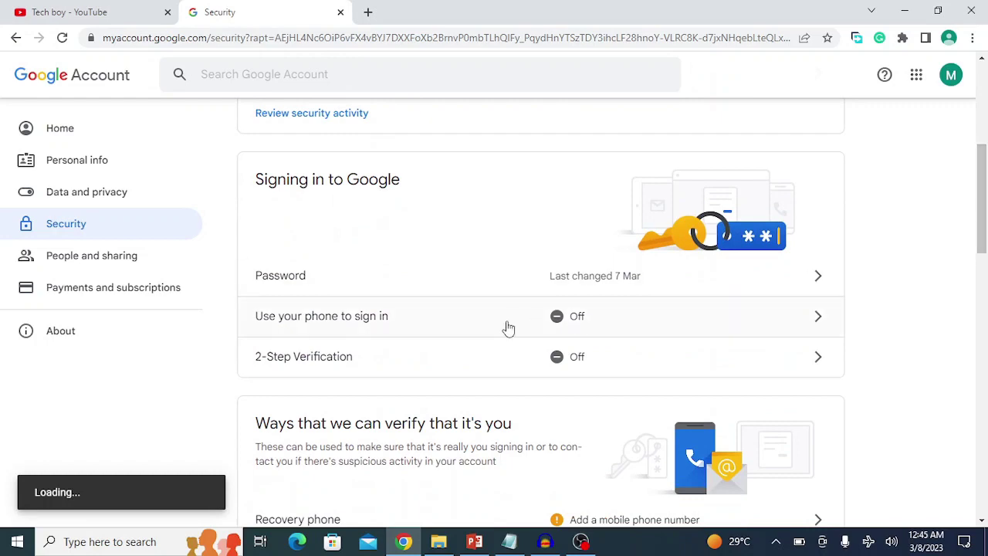
left_click(691, 356)
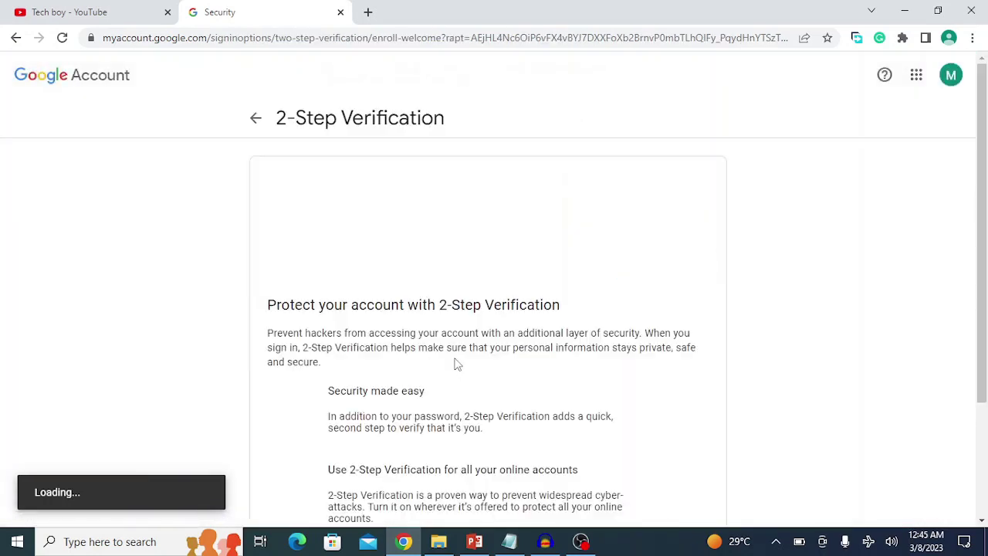
scroll(757, 348, "down", 3)
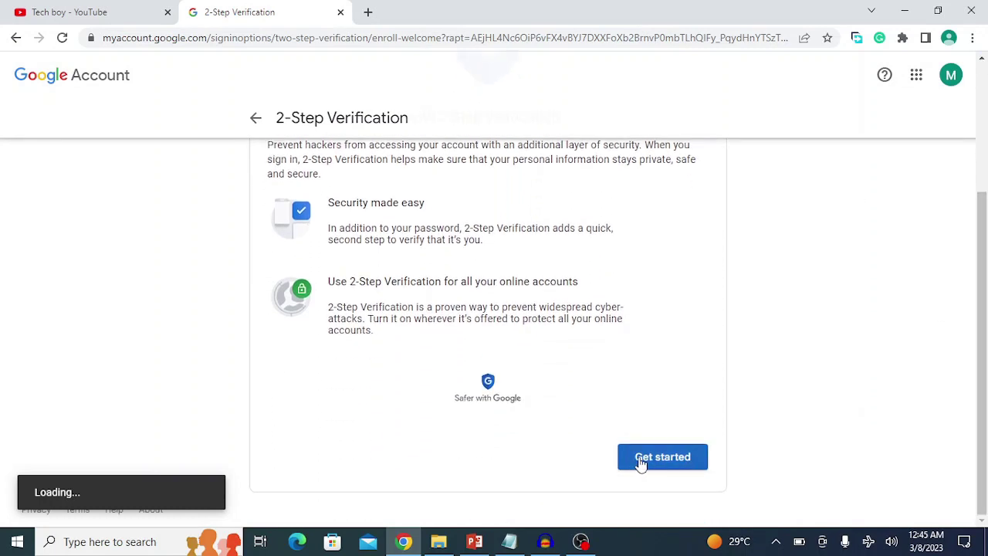
left_click(683, 458)
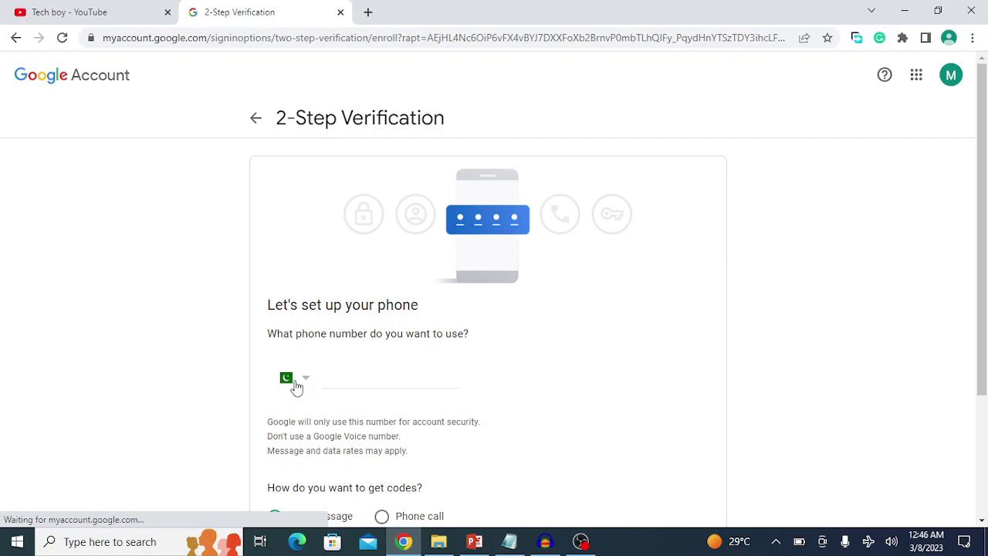
Register a phone with Pakistan (+92) as its country and turn on 2-Step Verification for the account
left_click(297, 387)
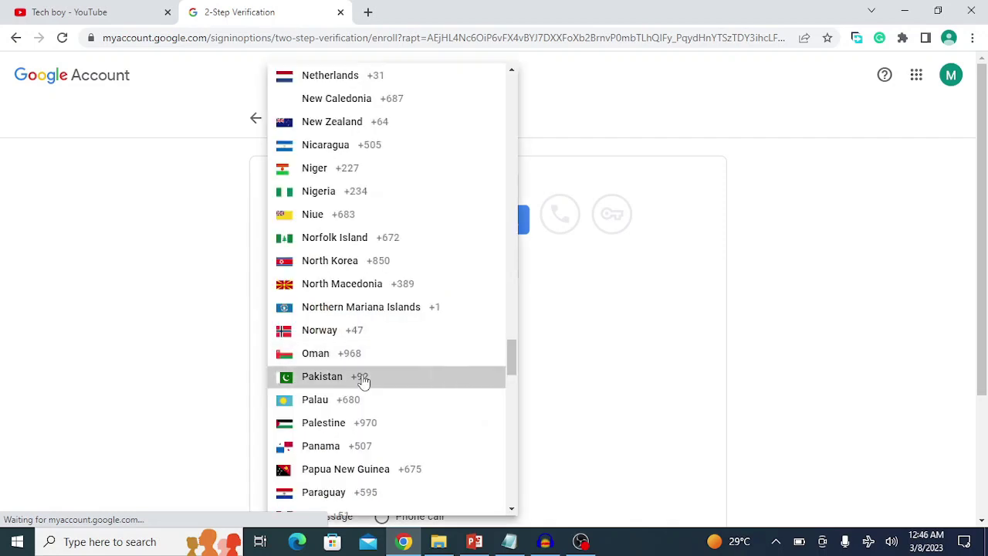
left_click(363, 379)
left_click(375, 372)
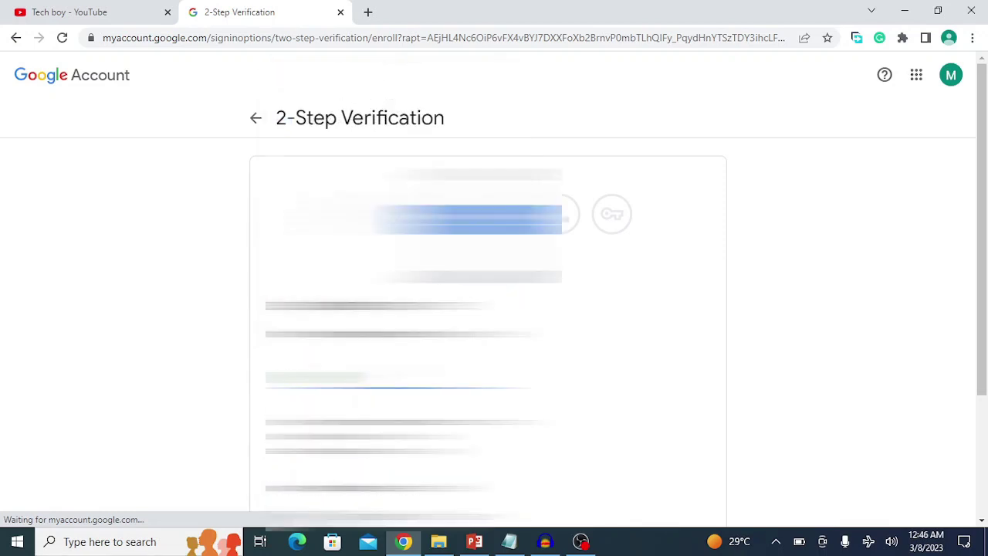
scroll(985, 207, "down", 1)
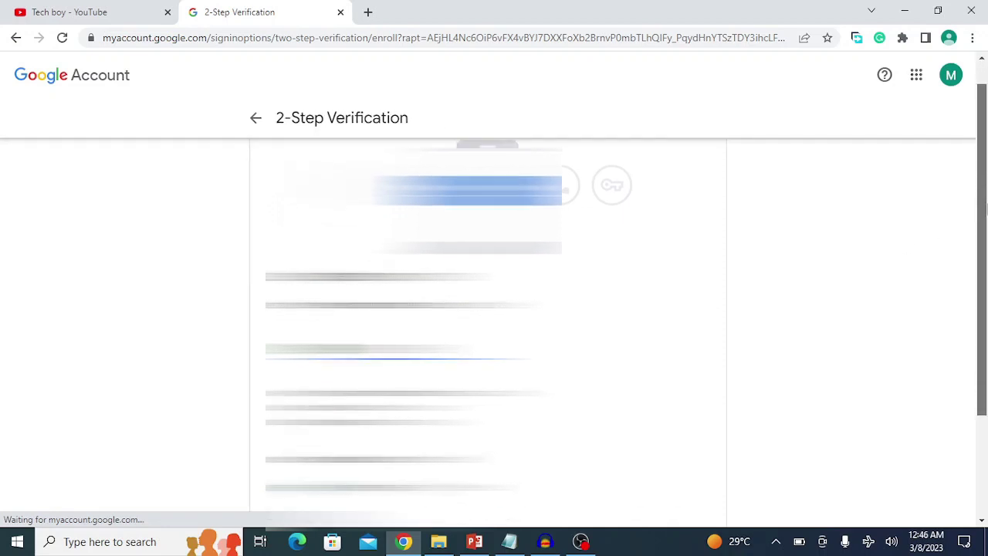
left_click_drag(984, 207, 985, 309)
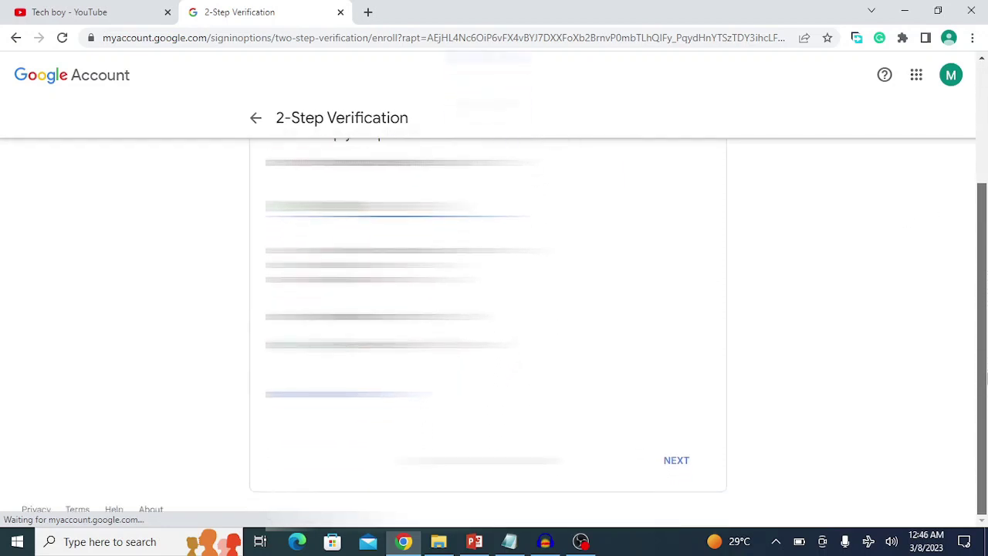
left_click(676, 461)
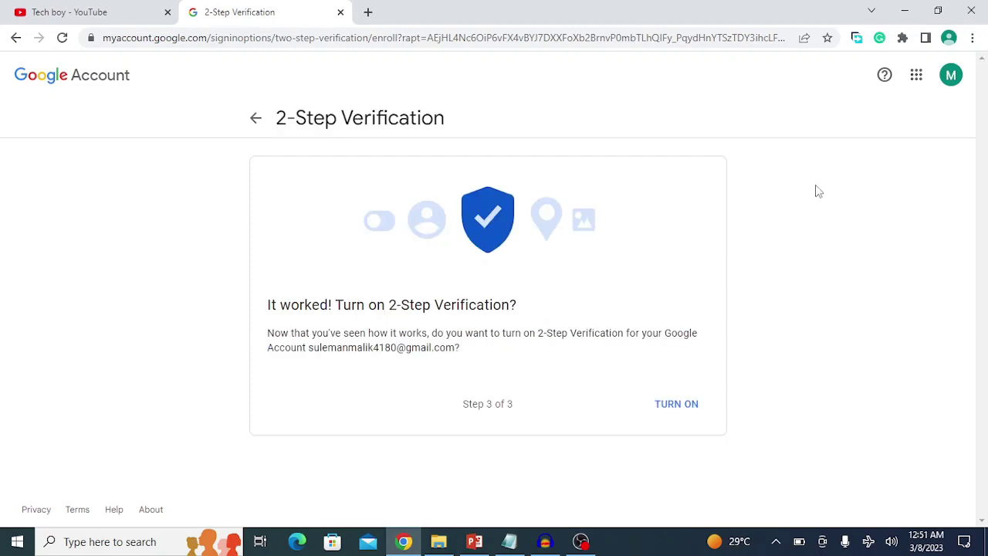
left_click(670, 408)
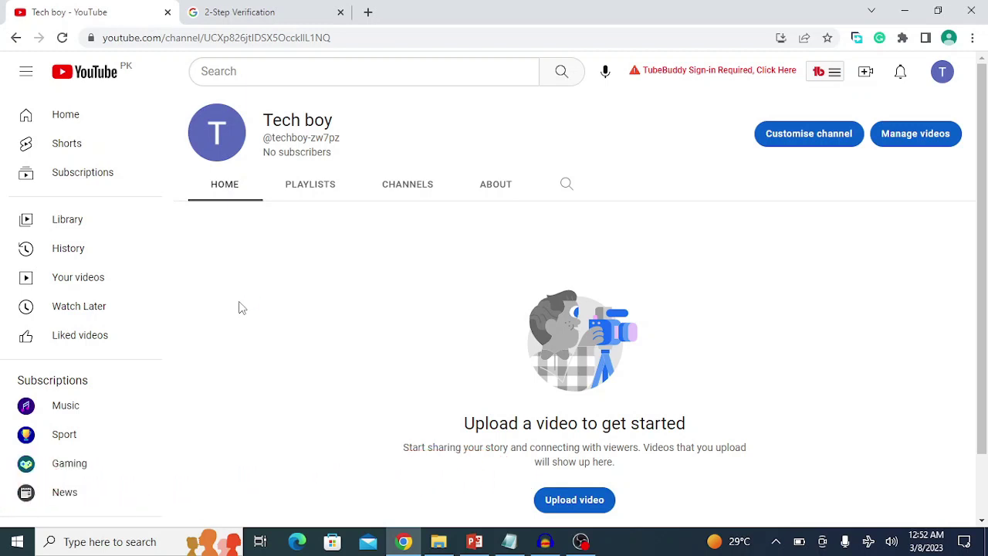
Open YouTube Studio for the Tech boy channel and dismiss its welcome dialog
left_click(942, 73)
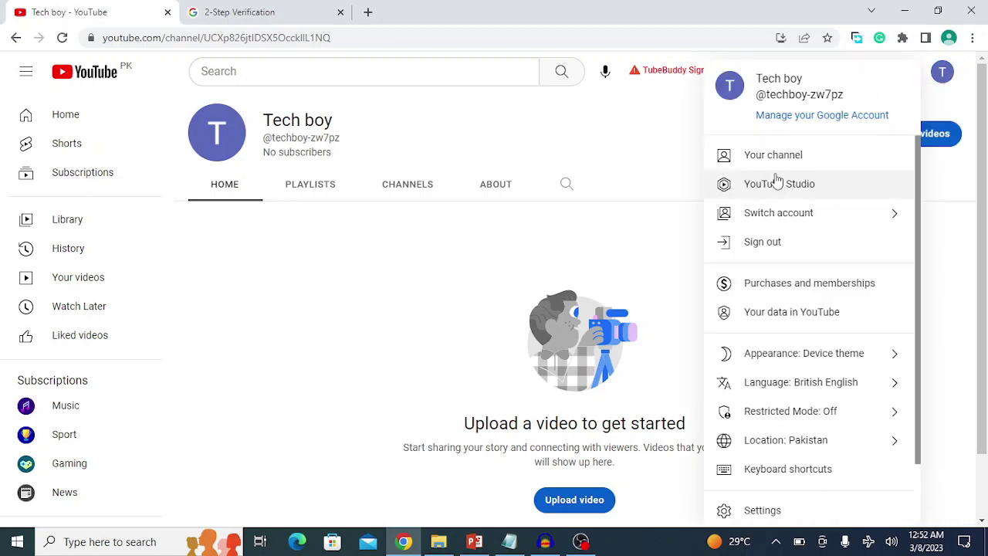
left_click(775, 199)
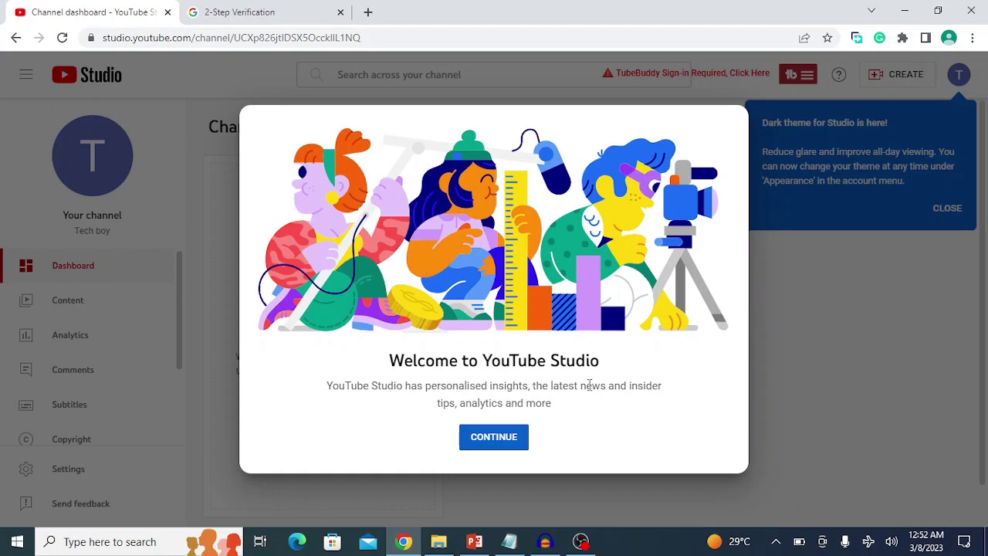
left_click(481, 442)
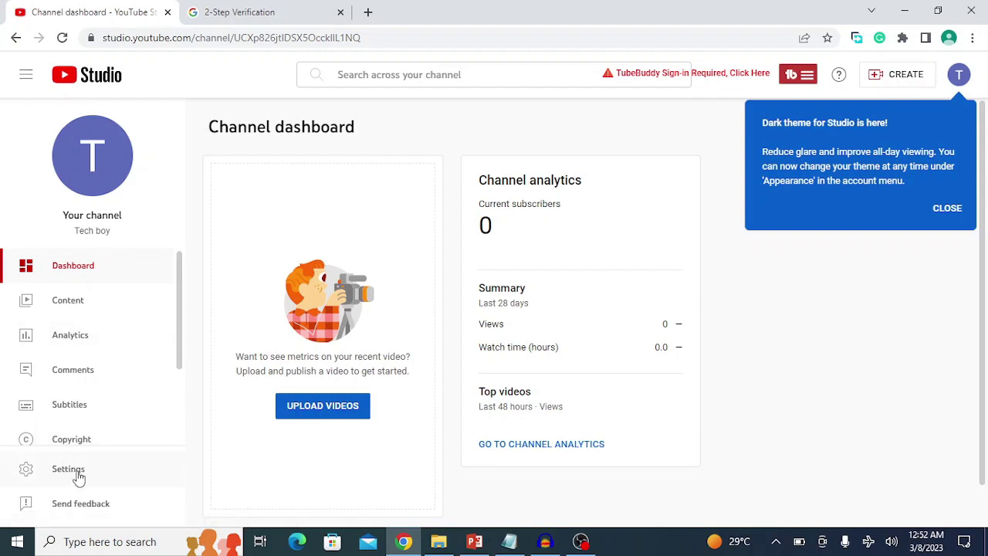
In the Studio channel settings, set the country of residence to Pakistan
left_click(78, 477)
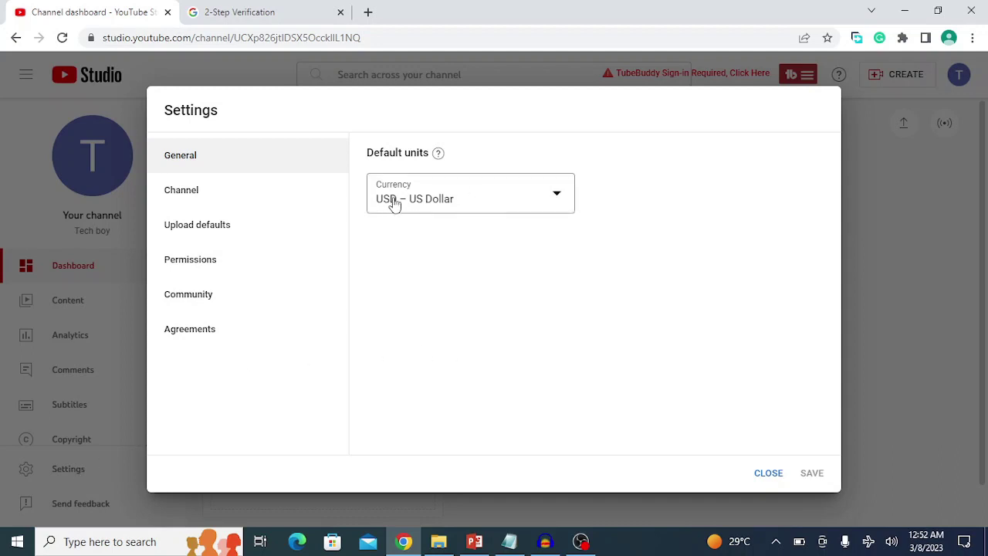
left_click(176, 198)
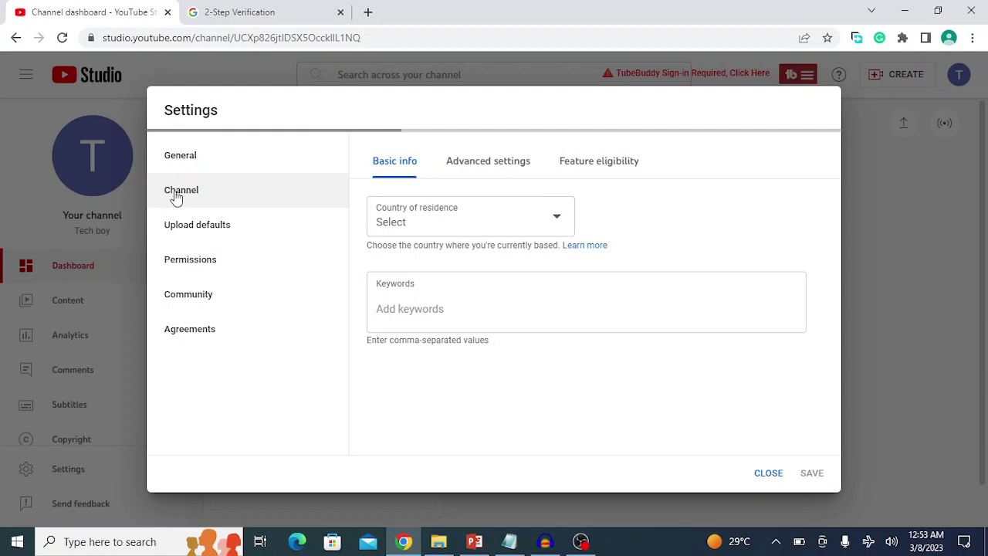
left_click(543, 230)
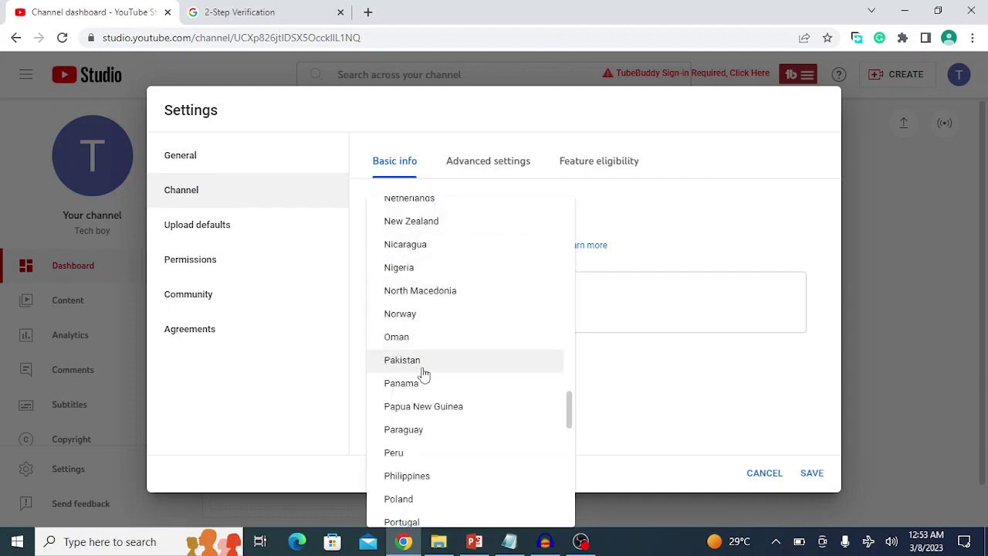
left_click(623, 244)
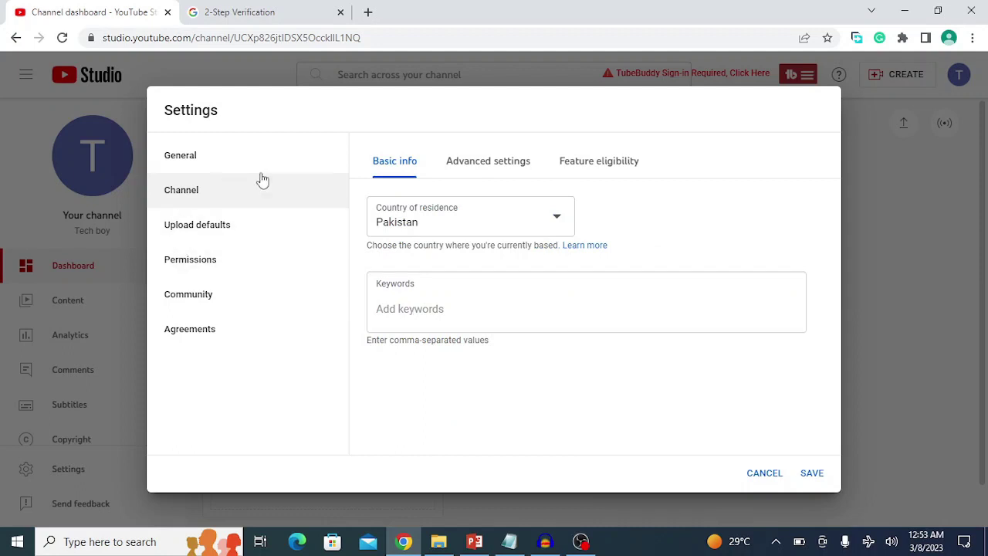
left_click(424, 317)
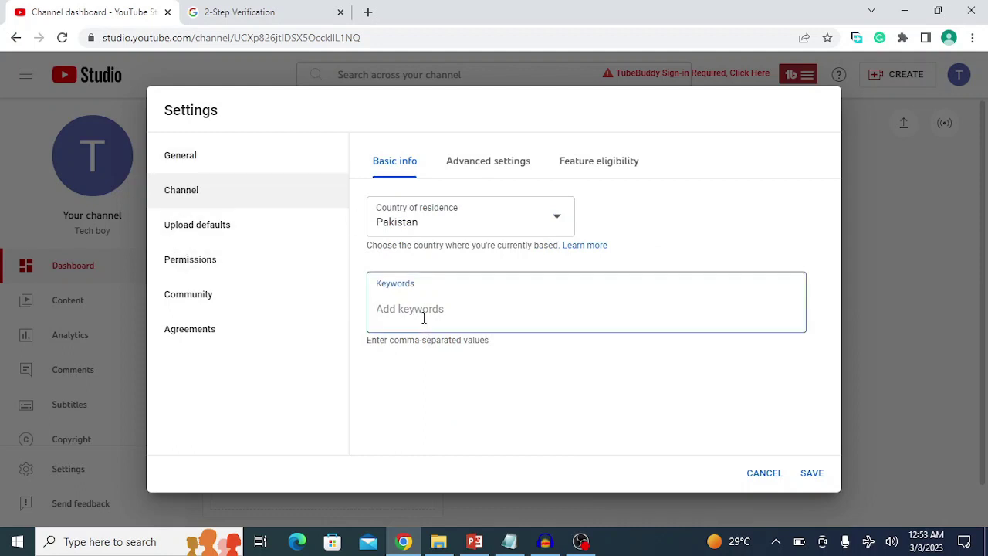
type("Health")
key("Return")
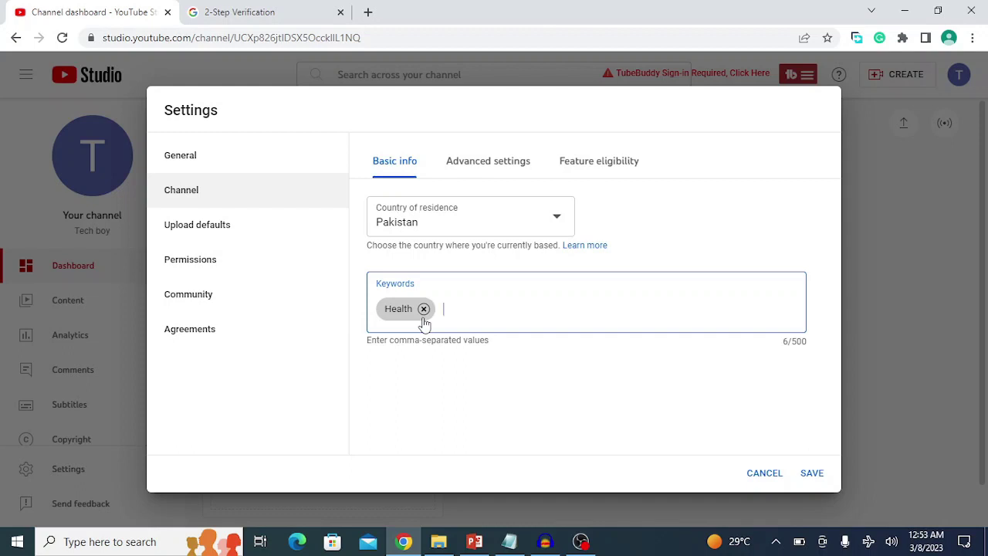
left_click(423, 313)
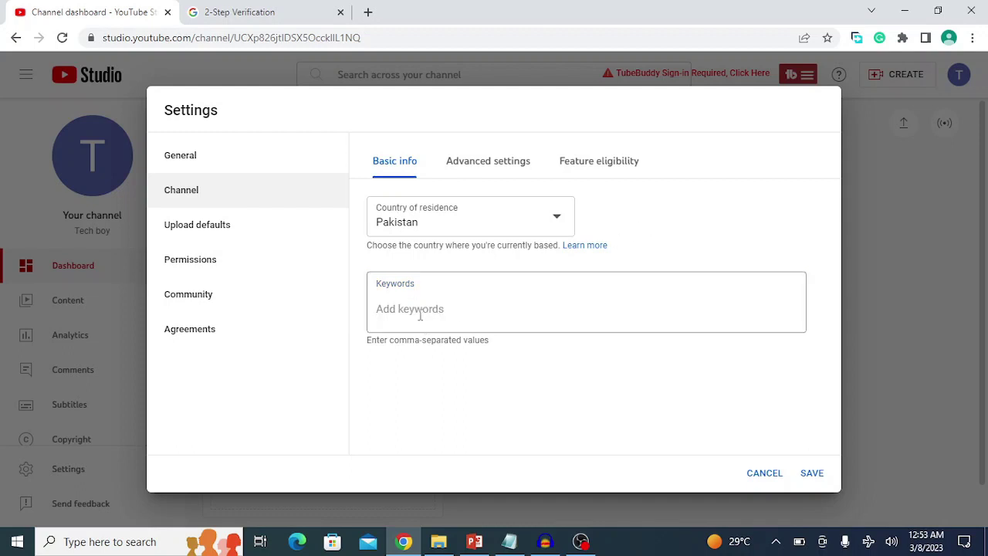
Add the channel keywords tech, Tech boy and Blogging to the basic info
left_click(415, 315)
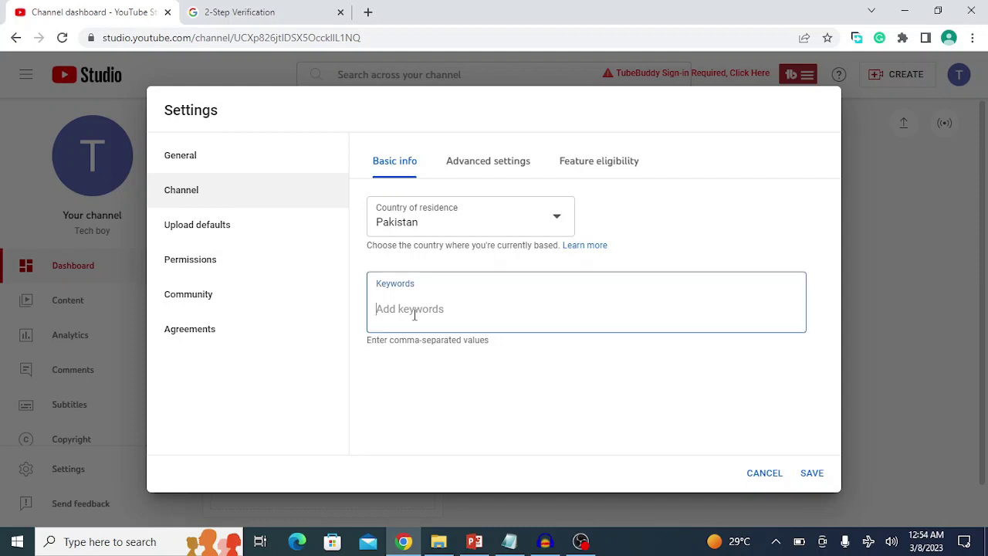
type("tech")
key("Return")
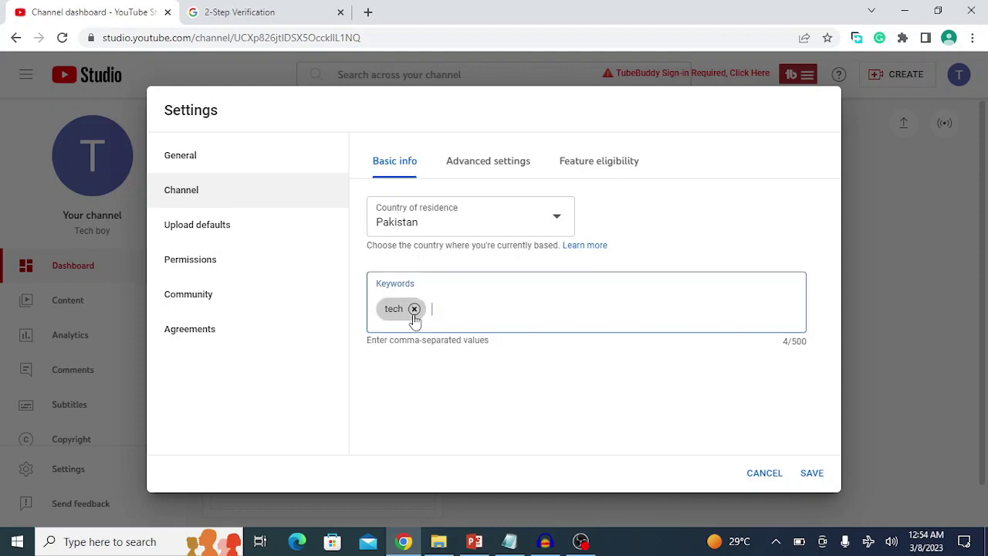
type("Tech boy")
key("Return")
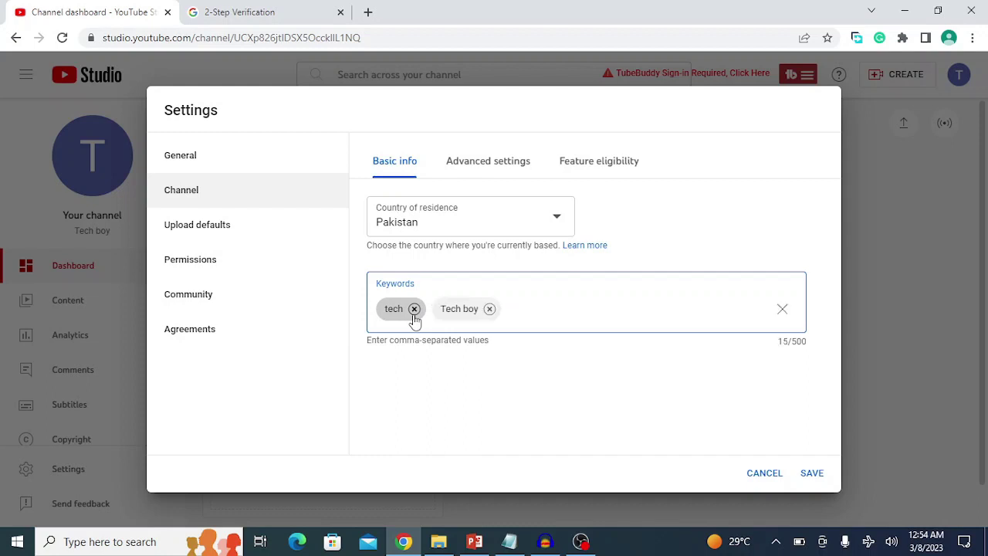
type("Blogging")
key("Return")
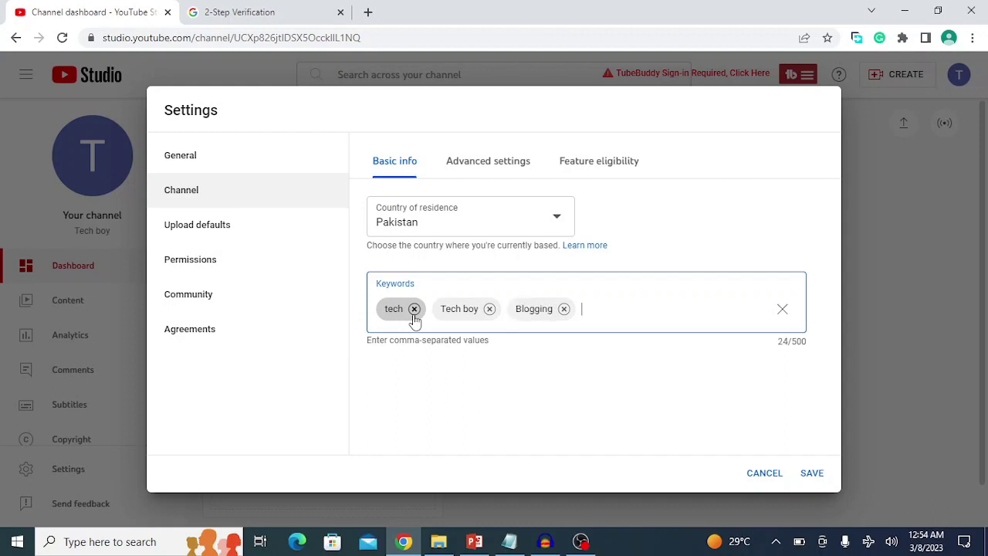
left_click(486, 400)
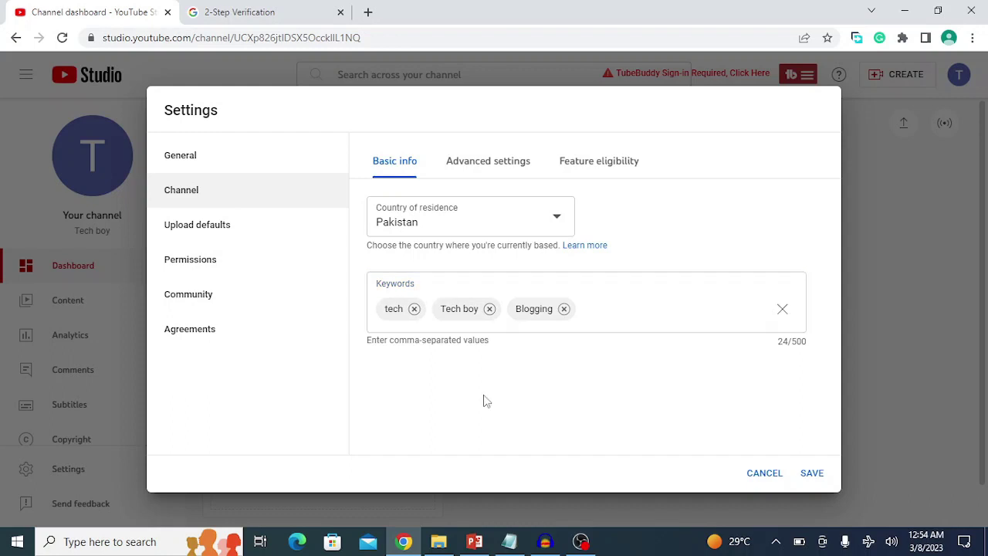
Set the channel as not Made for Kids in the advanced channel settings and save the settings
left_click(474, 165)
left_click(614, 394)
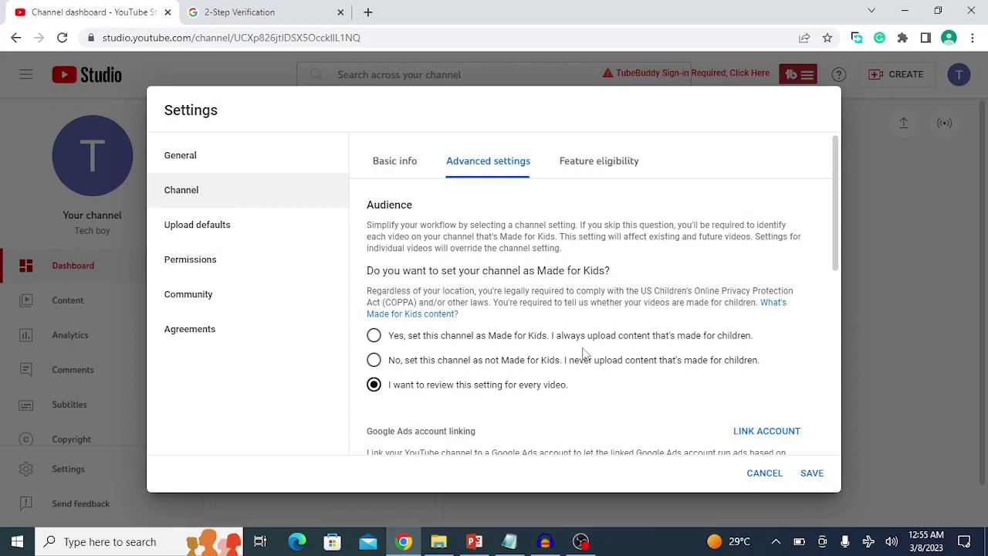
left_click(373, 361)
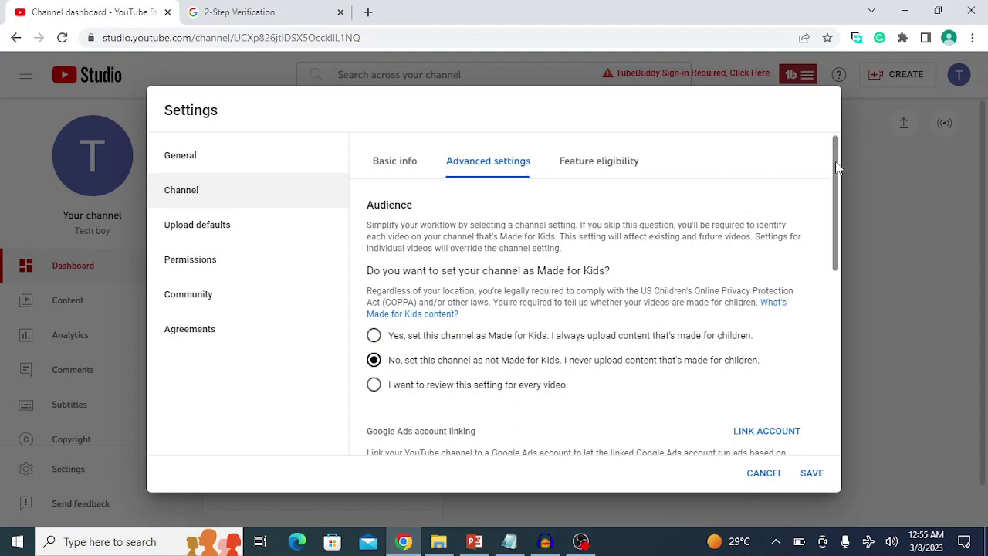
left_click_drag(838, 168, 845, 361)
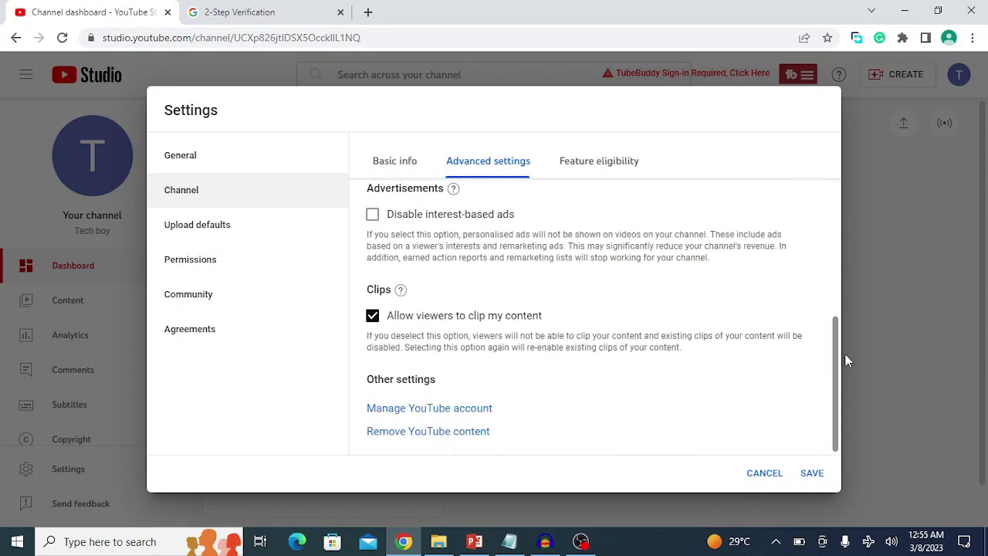
left_click(809, 473)
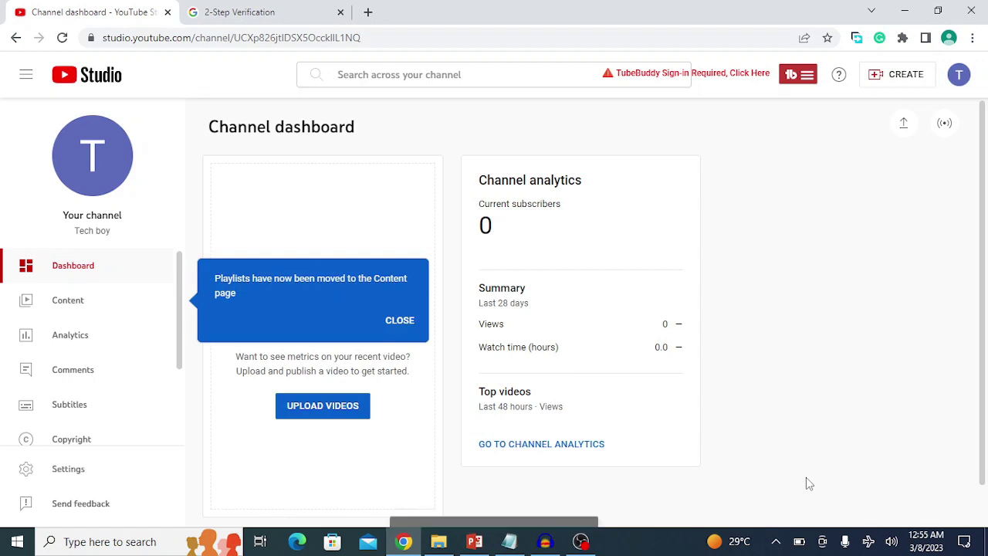
Reopen the Studio settings and start editing the default video description in the upload defaults
left_click(51, 470)
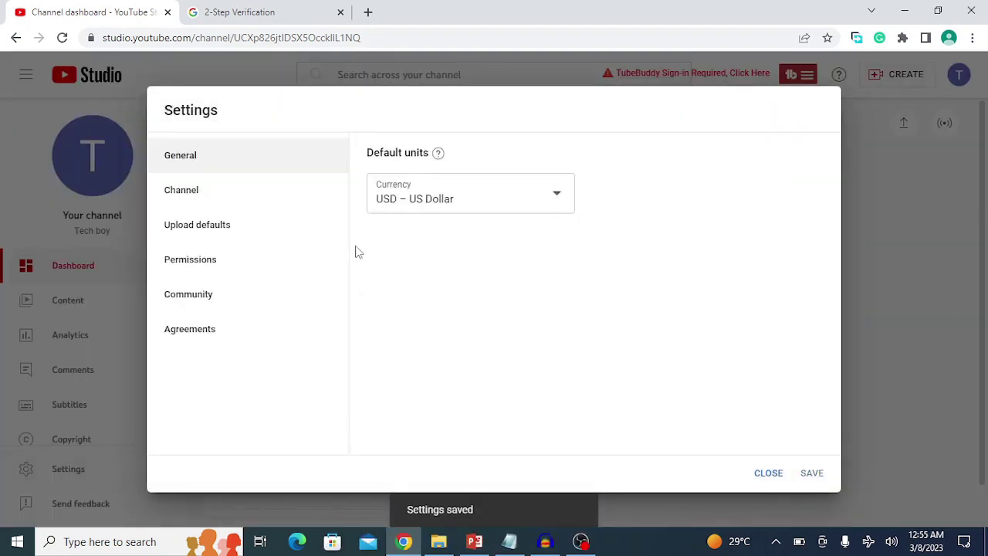
left_click(199, 193)
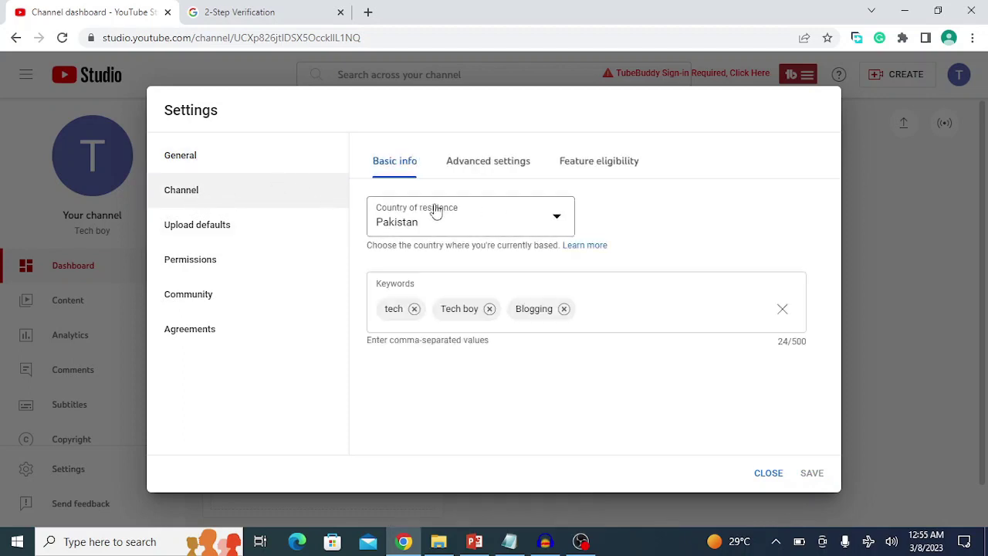
left_click(161, 240)
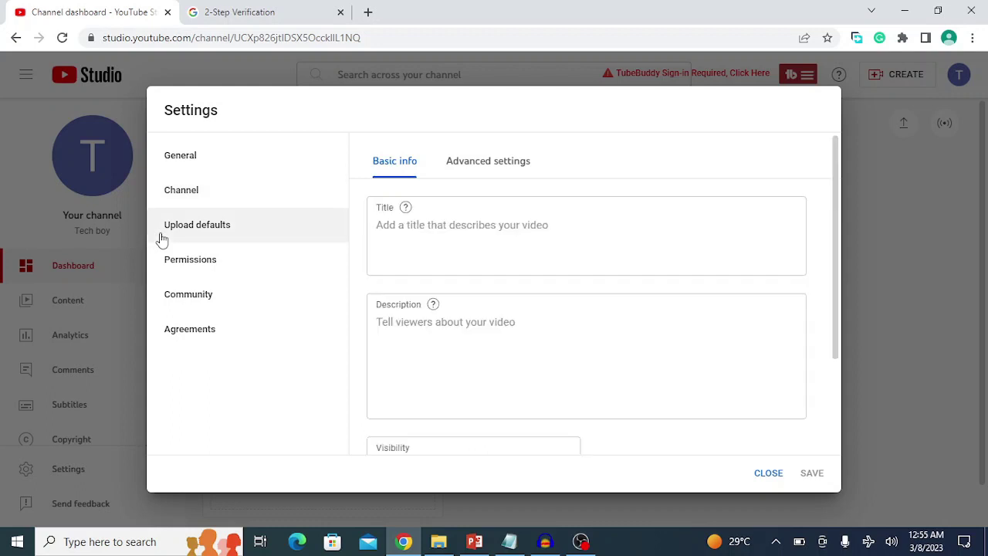
left_click(455, 321)
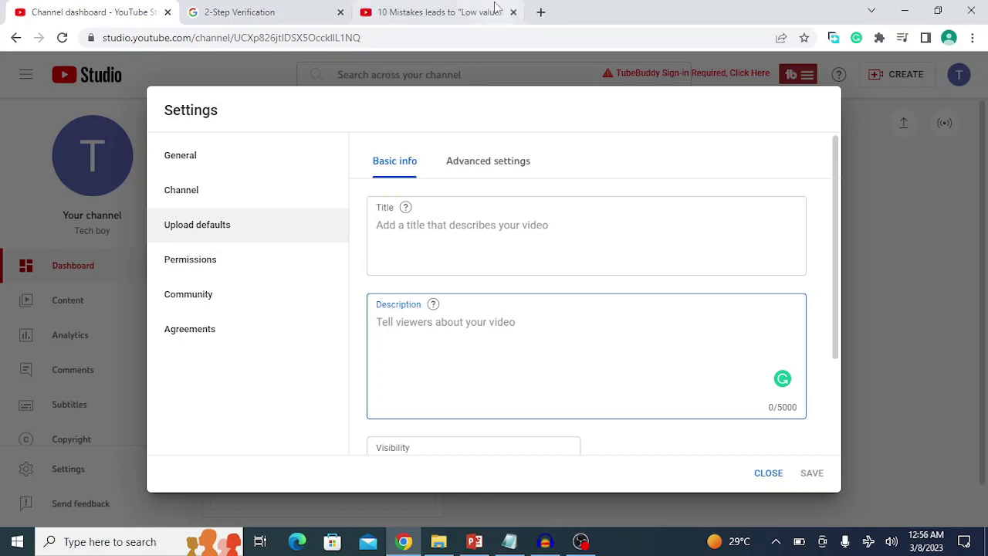
Switch to the "10 Mistakes leads to Low value Content Error" YouTube video and expand its full description
left_click(496, 7)
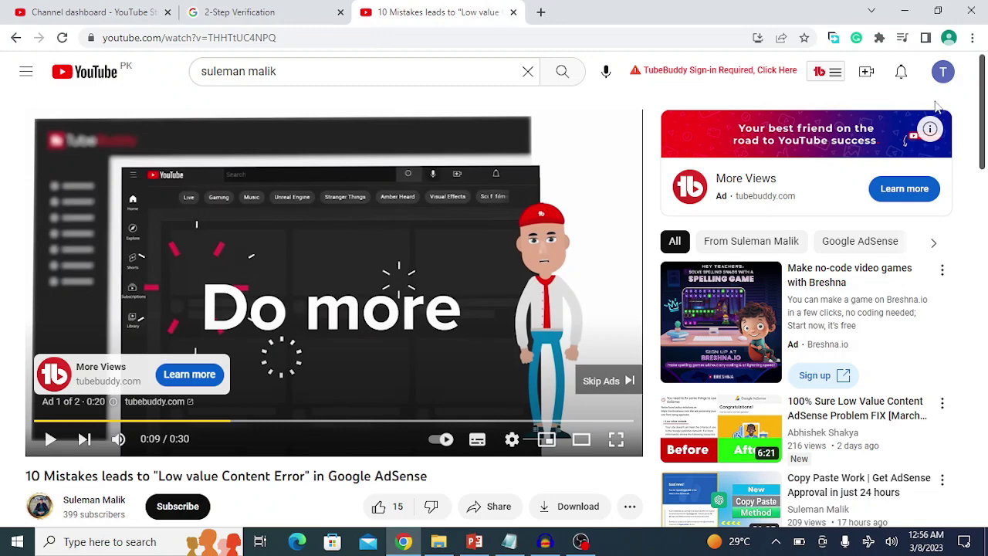
scroll(940, 149, "down", 4)
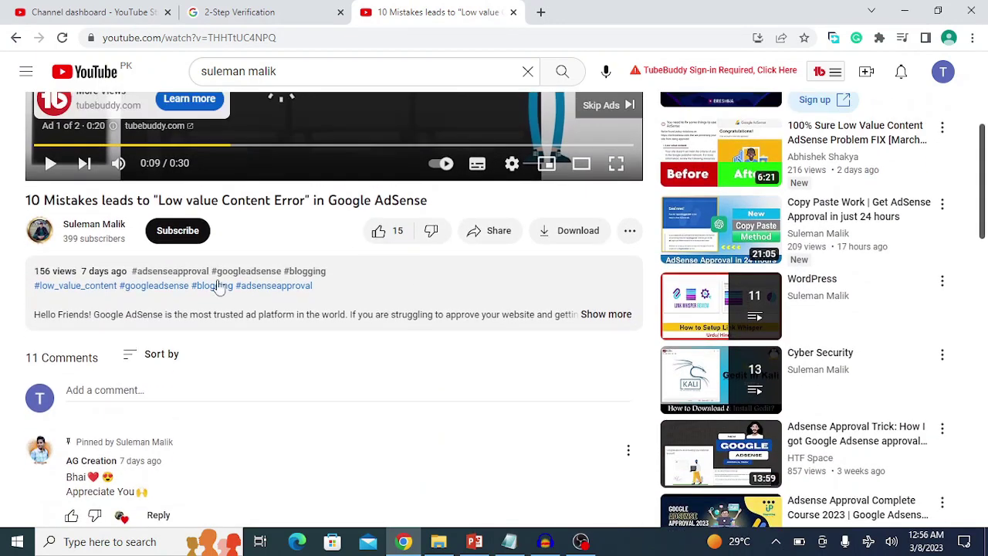
left_click(620, 314)
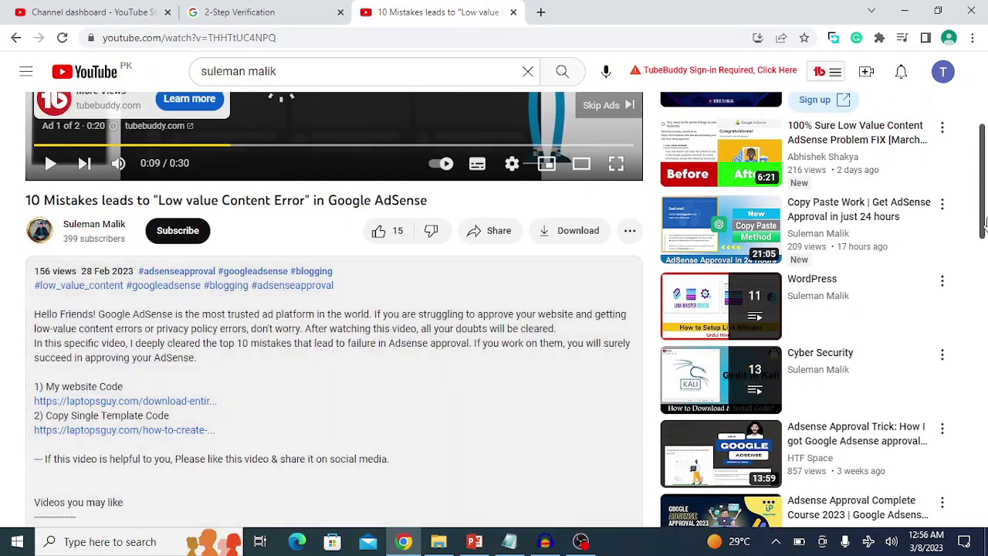
scroll(985, 261, "down", 3)
scroll(985, 261, "down", 2)
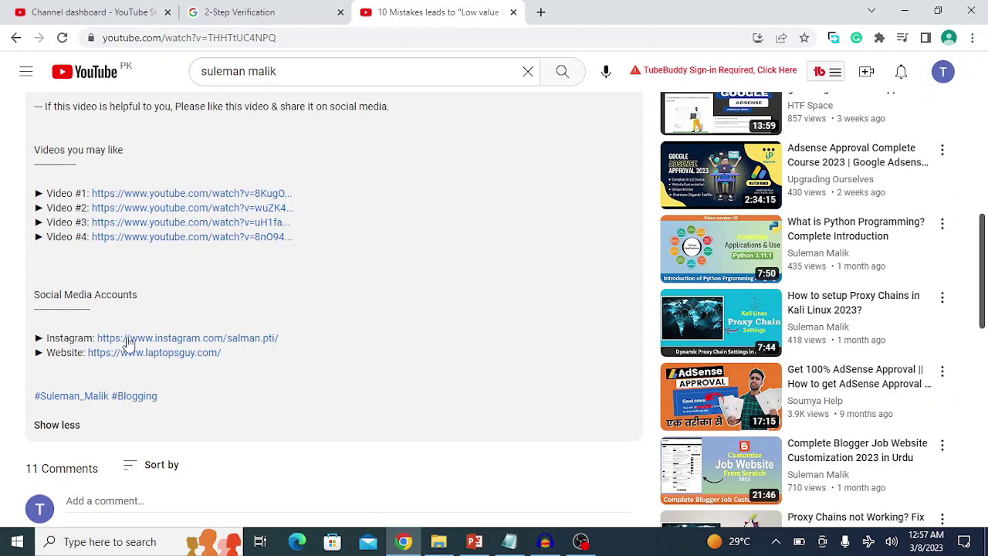
Copy the description text from "Videos you may like" through the closing hashtags and return to the Studio upload defaults
left_click_drag(177, 396, 61, 144)
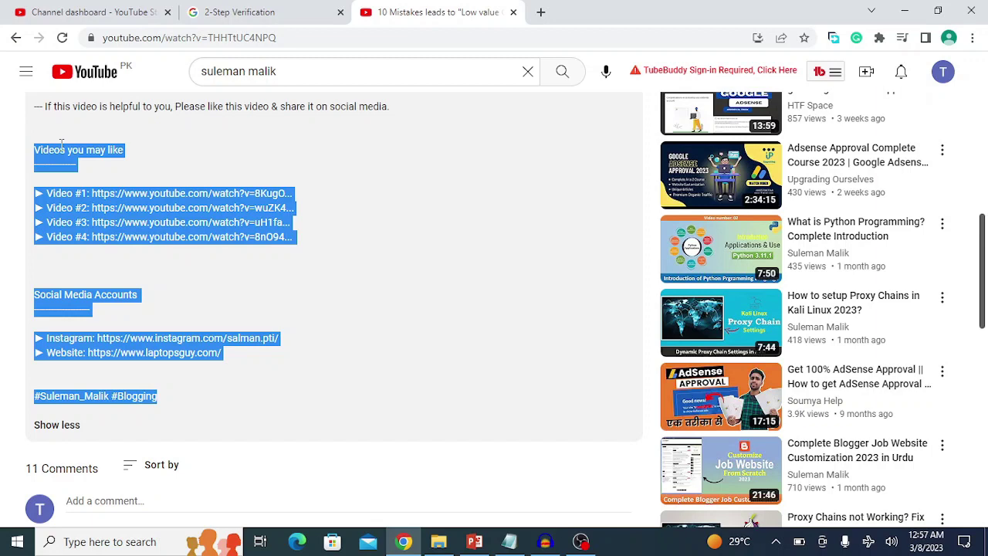
right_click(61, 144)
left_click(93, 155)
left_click(173, 6)
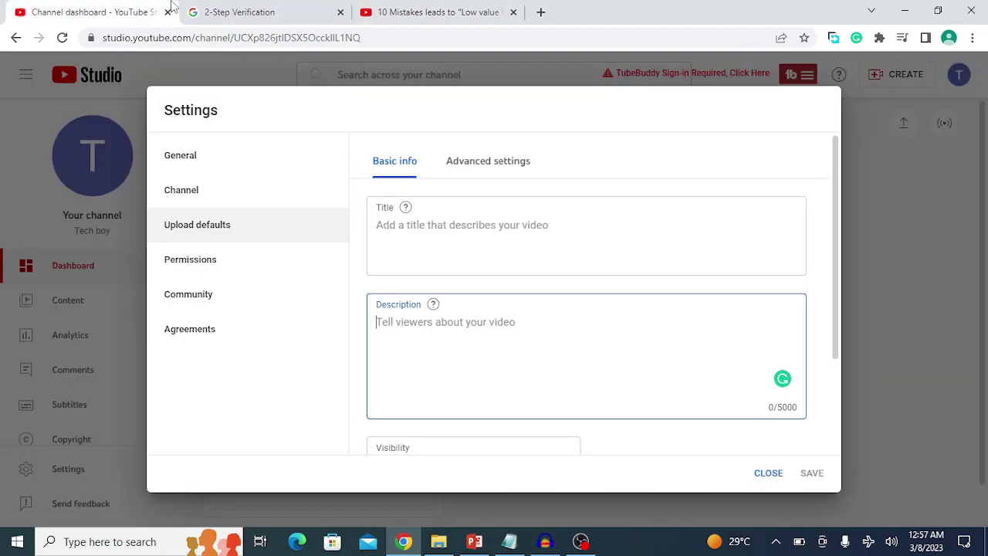
Paste the copied text into the default video description and return to its "Videos you may like" section
left_click(440, 327)
key("ctrl+v")
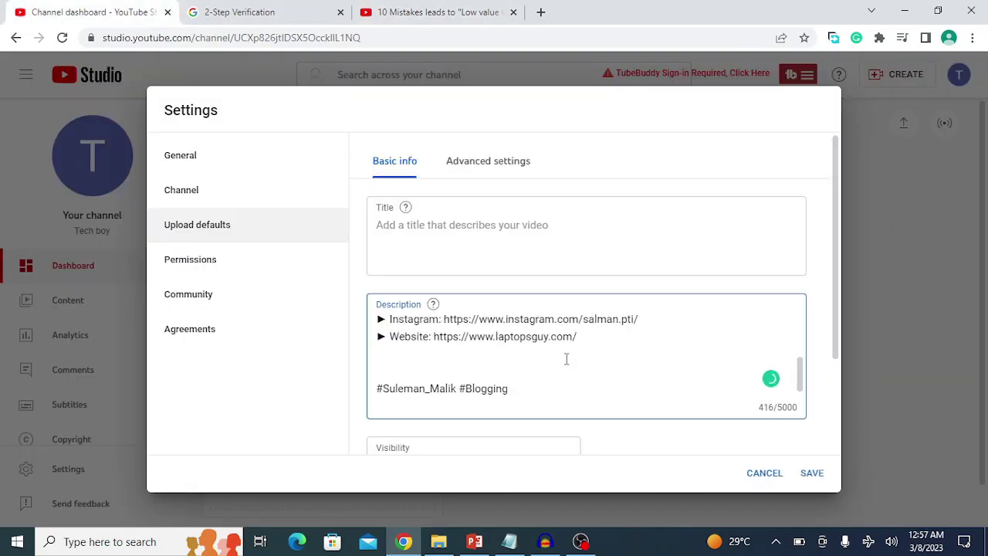
key("shift+Up")
key("shift+Up")
key("shift+Up")
key("shift+Up")
key("shift+Up")
key("shift+Up")
key("shift+Up")
key("shift+Up")
key("shift+Up")
key("shift+Up")
key("shift+Up")
key("shift+Up")
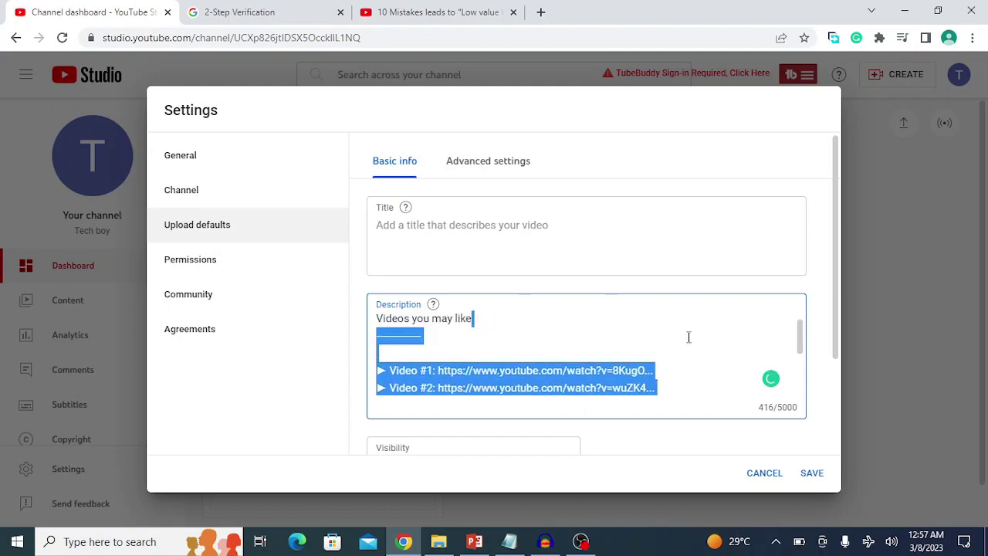
left_click(689, 338)
Delete the URLs after the Video #1 to #4, Instagram and Website labels in the default description, keeping the labels
left_click_drag(440, 370, 690, 373)
key("BackSpace")
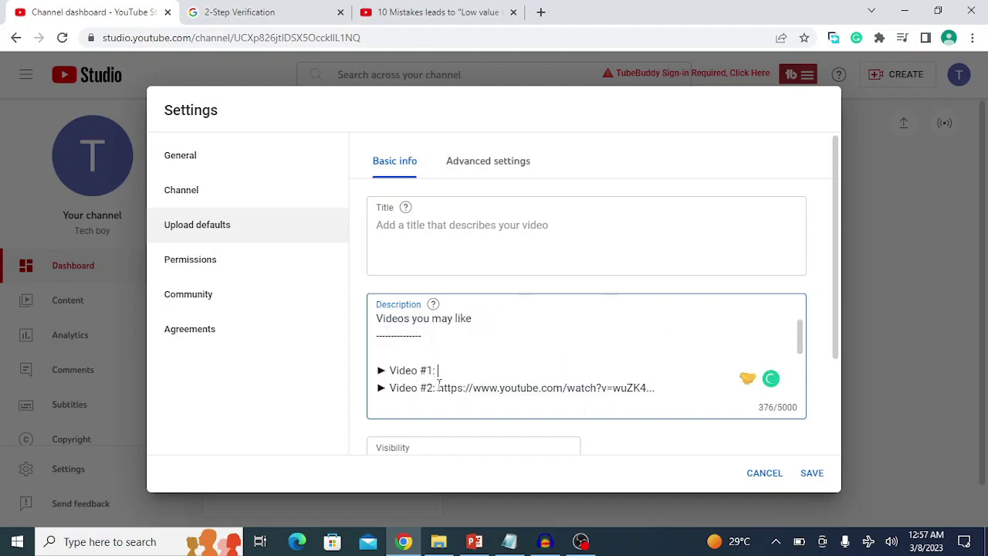
key("ctrl+shift+End")
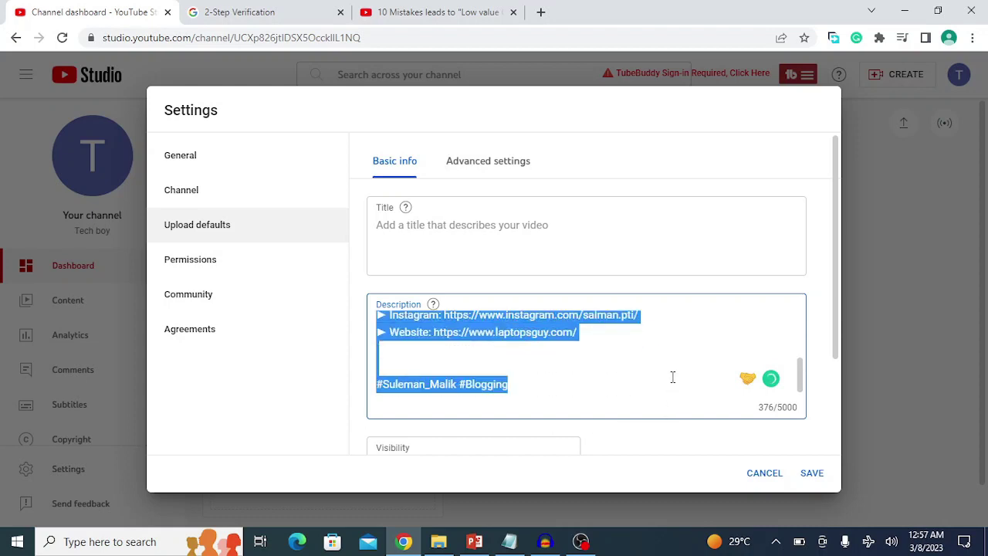
key("shift+Up")
left_click_drag(805, 378, 805, 351)
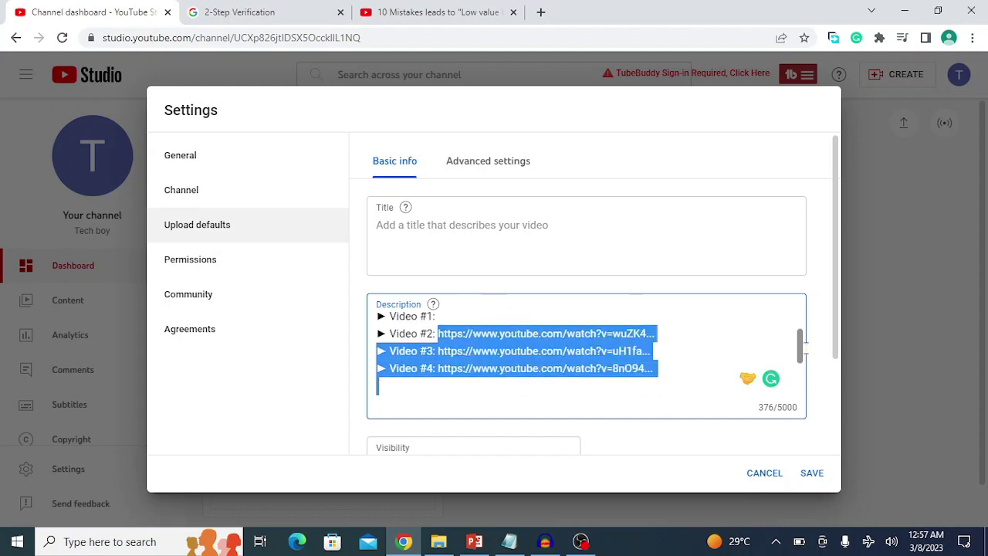
left_click(702, 352)
left_click_drag(438, 334, 691, 346)
key("BackSpace")
left_click(635, 310)
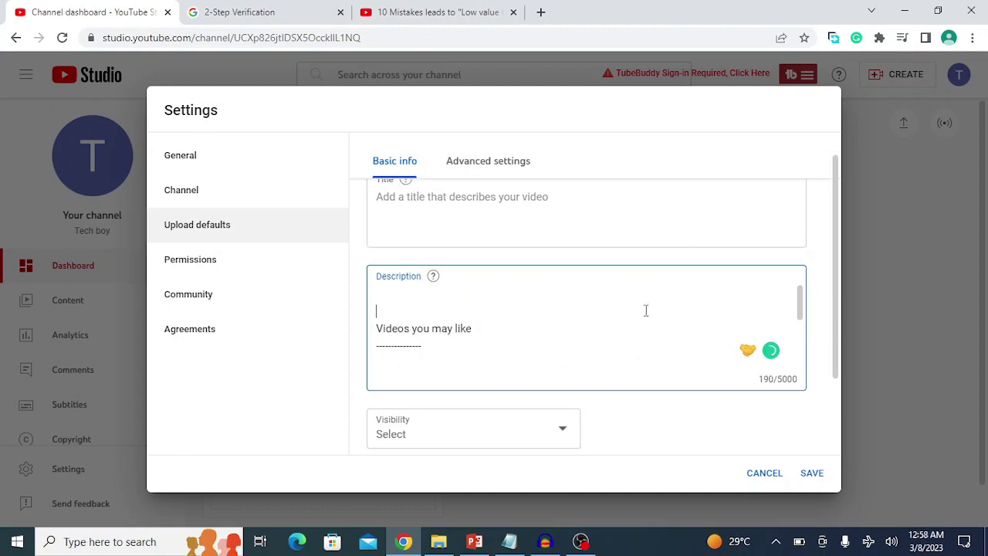
Review the rest of the default description down to the hashtags and set the default visibility to Unlisted
left_click_drag(800, 303, 802, 321)
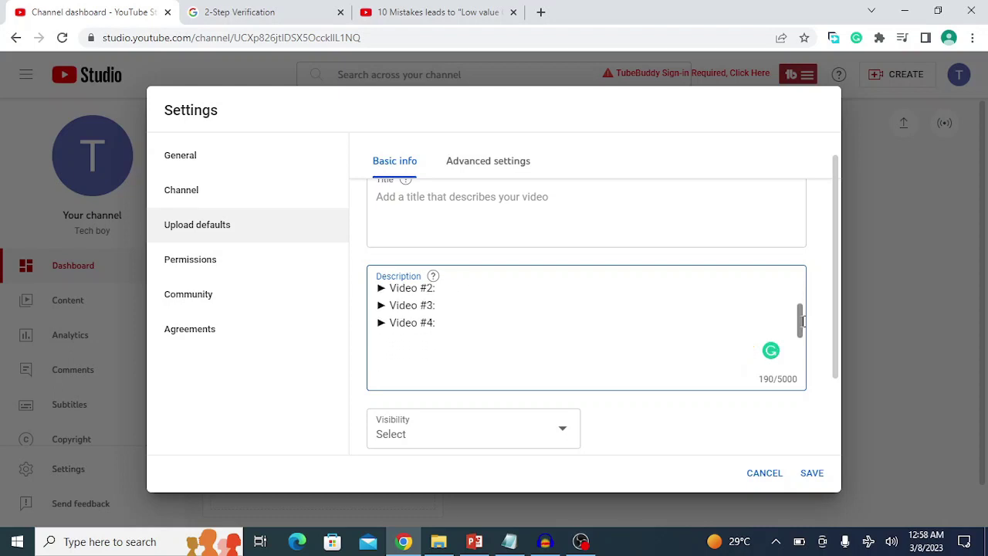
left_click_drag(801, 321, 801, 339)
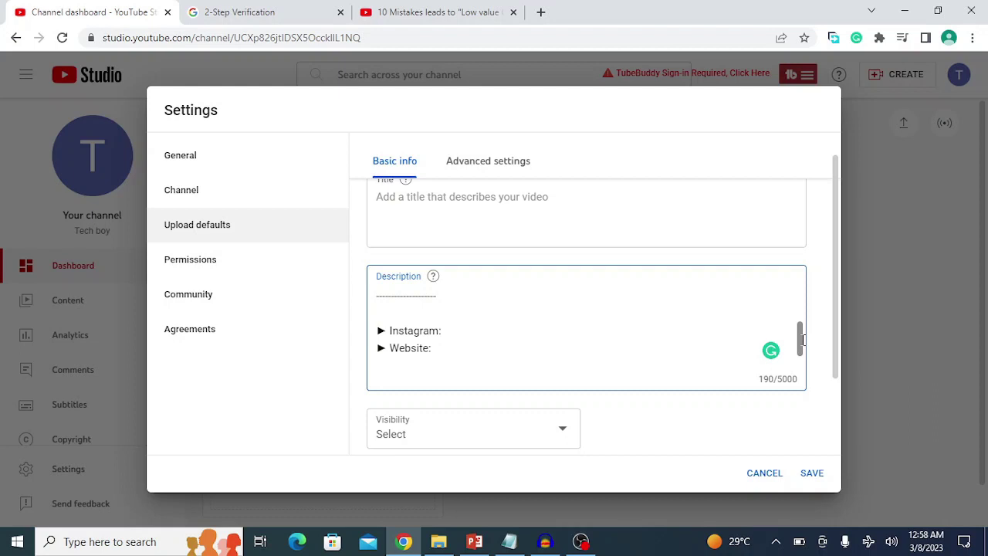
left_click_drag(801, 339, 809, 389)
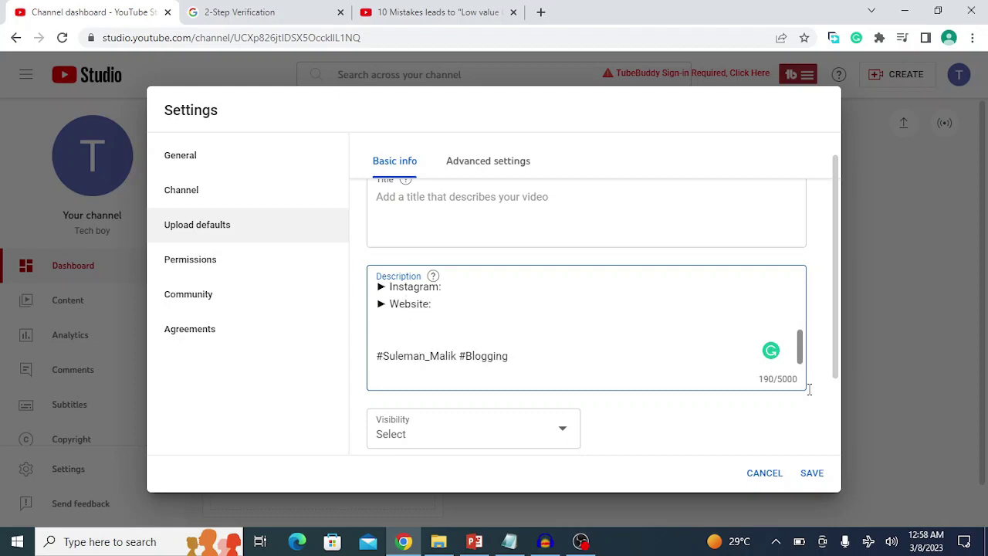
left_click(543, 430)
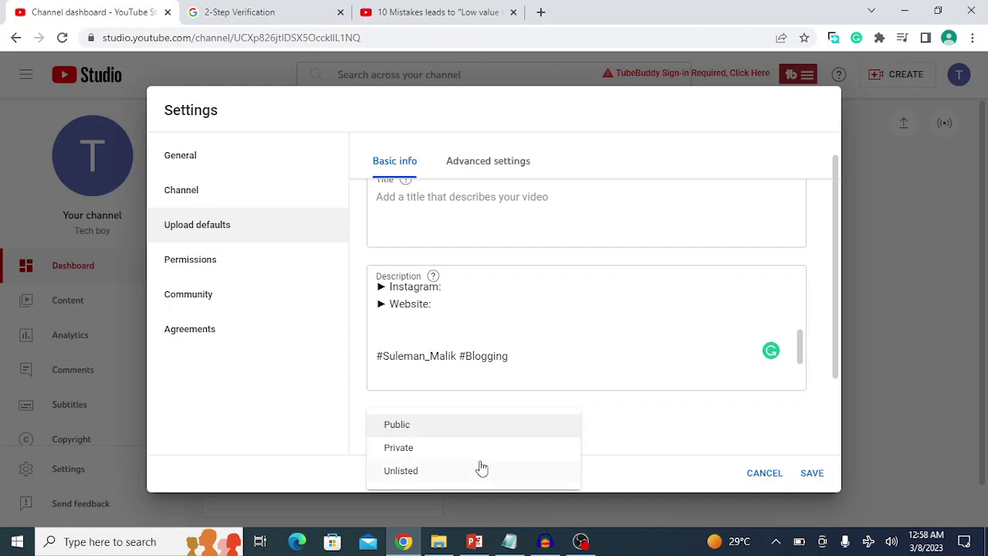
left_click(481, 467)
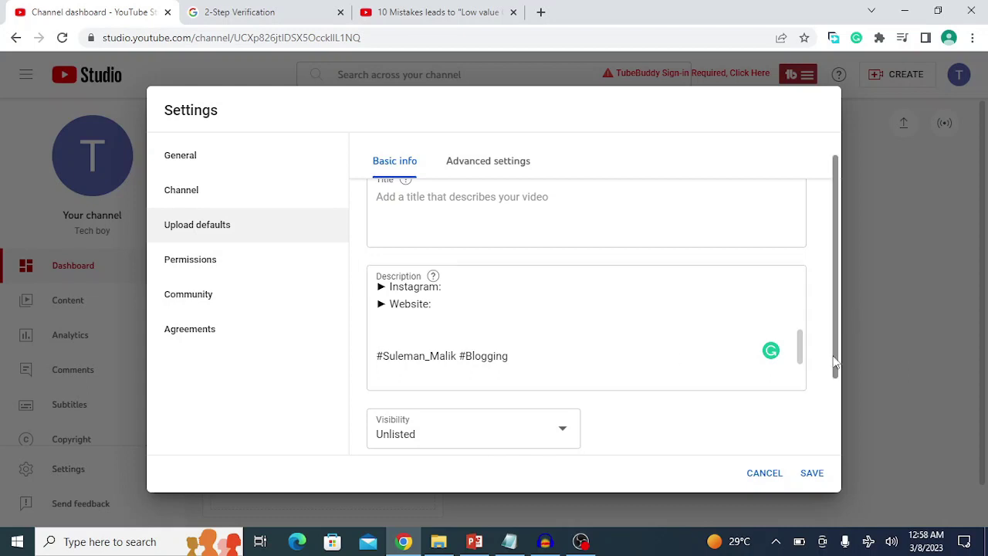
scroll(839, 367, "down", 2)
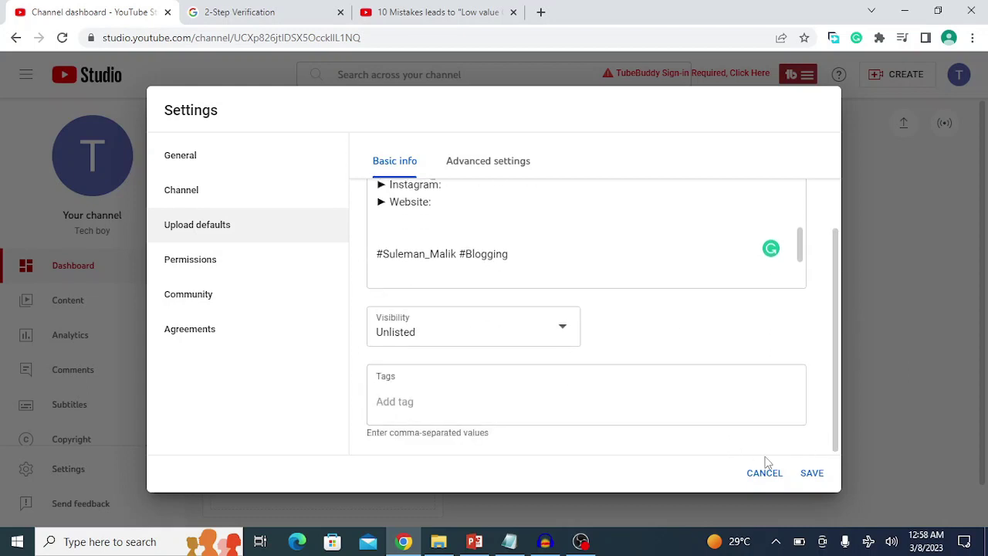